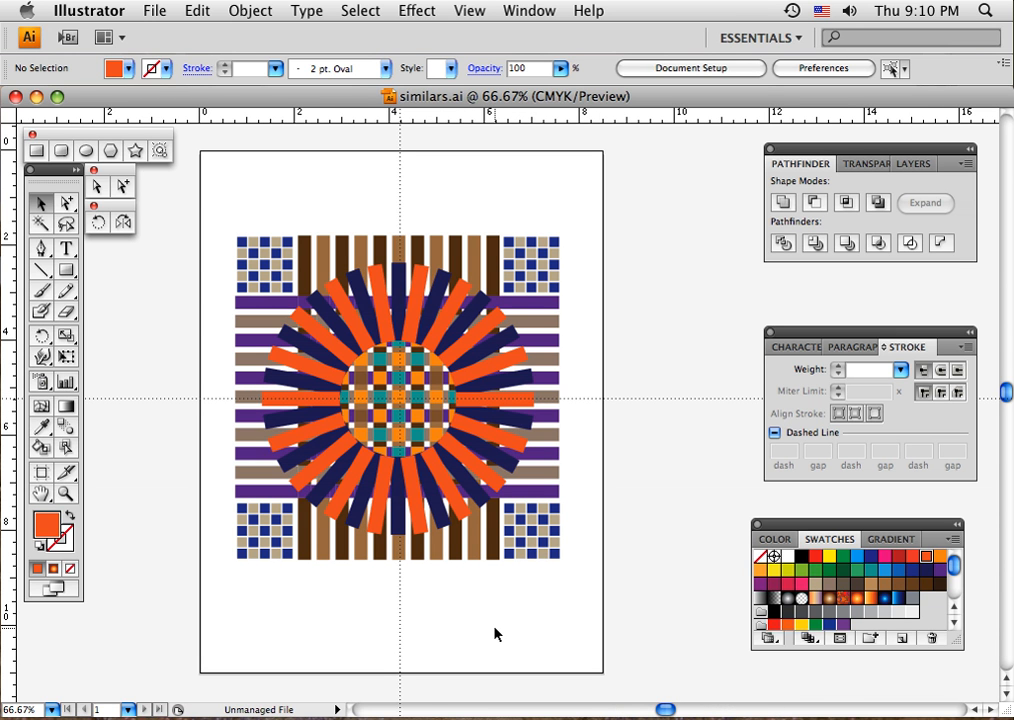
Step: Inspect the purple, taupe and brown background stripes by selecting individual stripes one at a time
{"action": "left_click", "coordinate": [250, 341]}
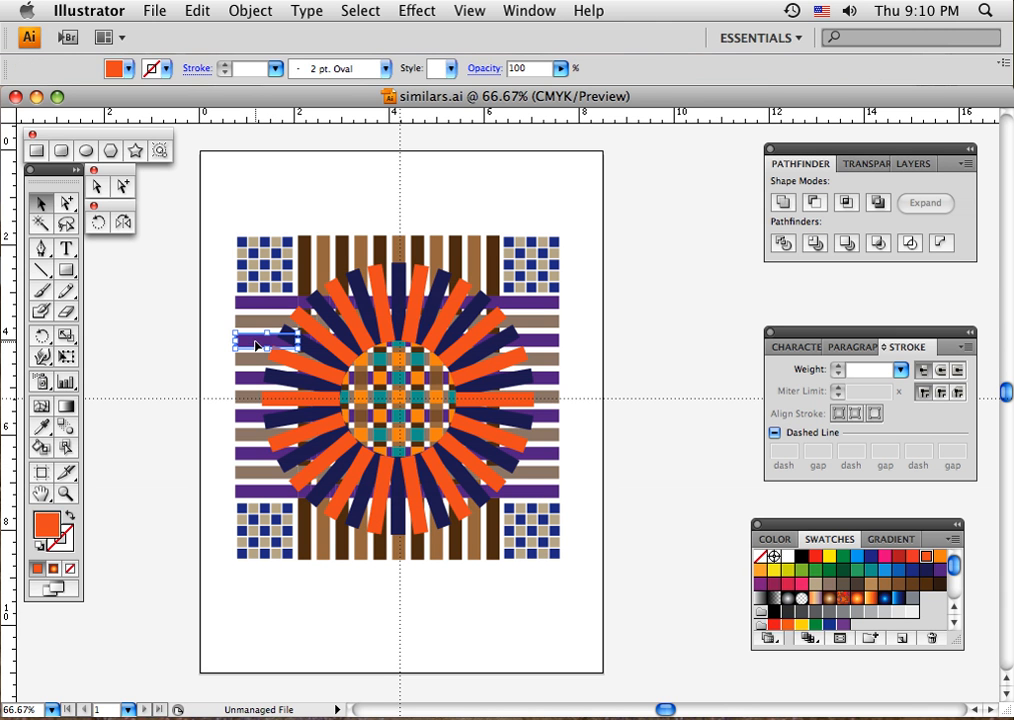
{"action": "left_click", "coordinate": [261, 317]}
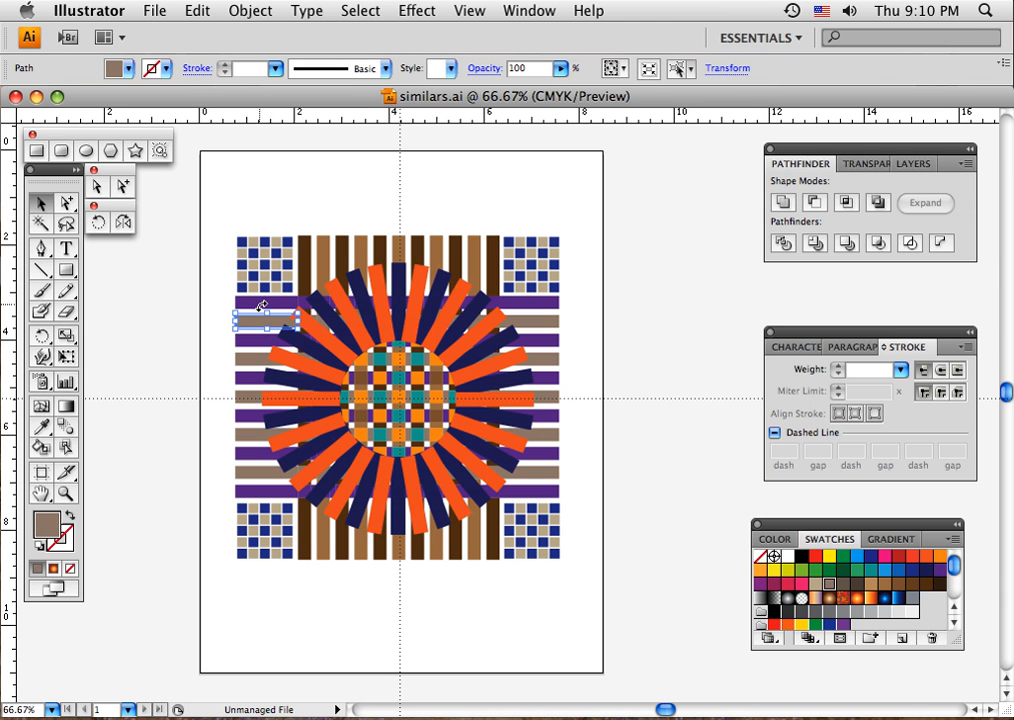
{"action": "left_click", "coordinate": [266, 302]}
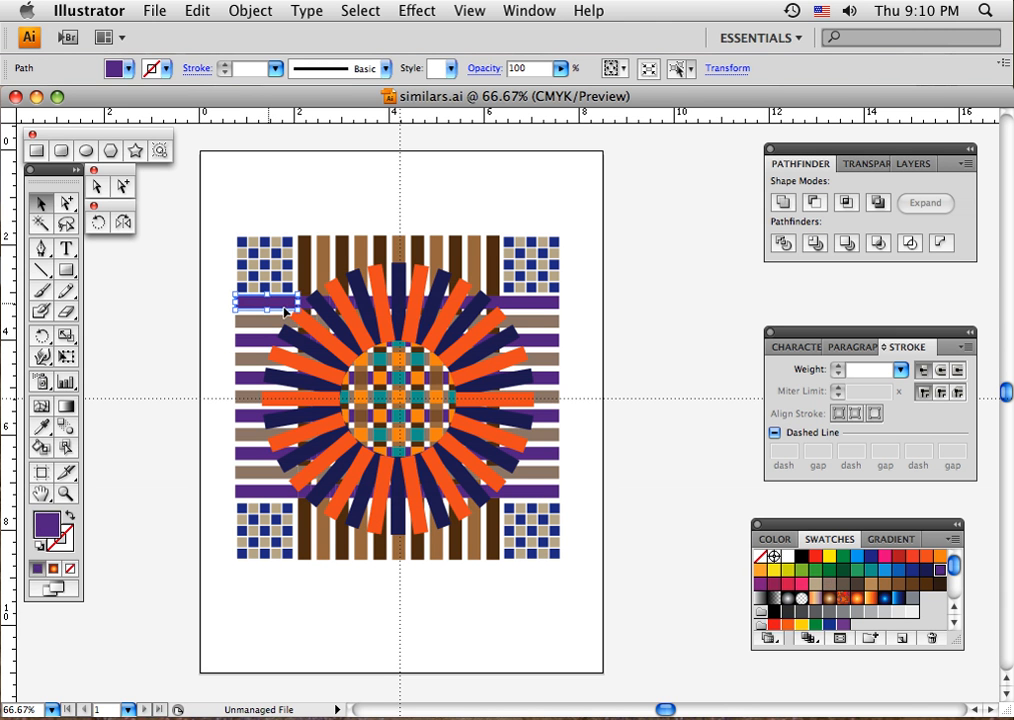
{"action": "left_click", "coordinate": [540, 322]}
{"action": "left_click", "coordinate": [492, 266]}
{"action": "left_click", "coordinate": [362, 262]}
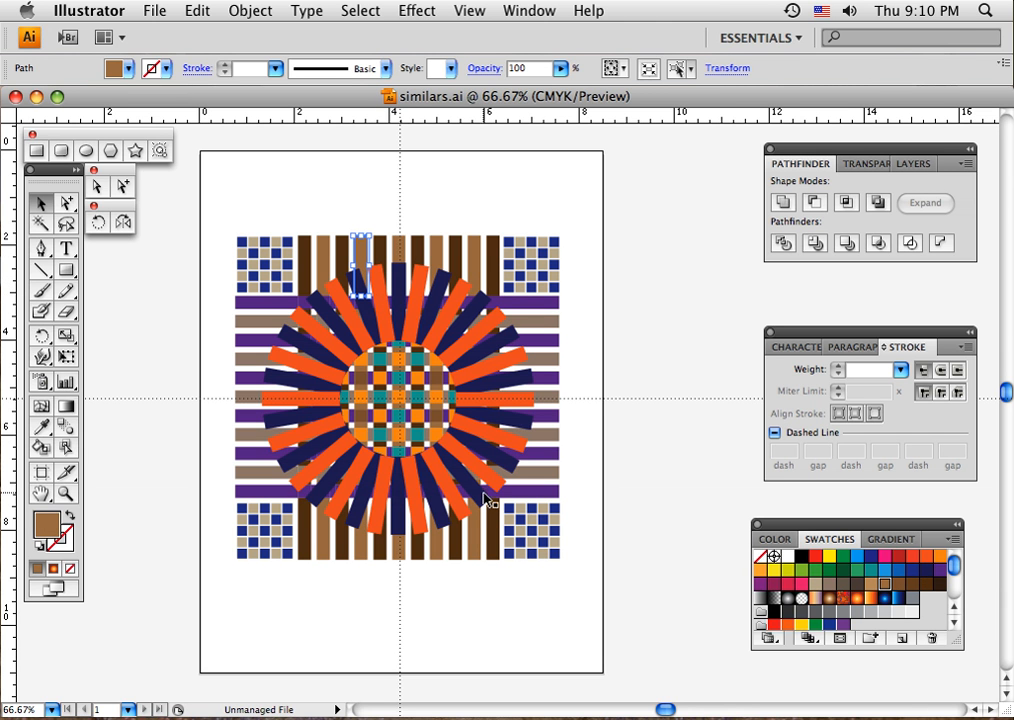
{"action": "left_click", "coordinate": [435, 516]}
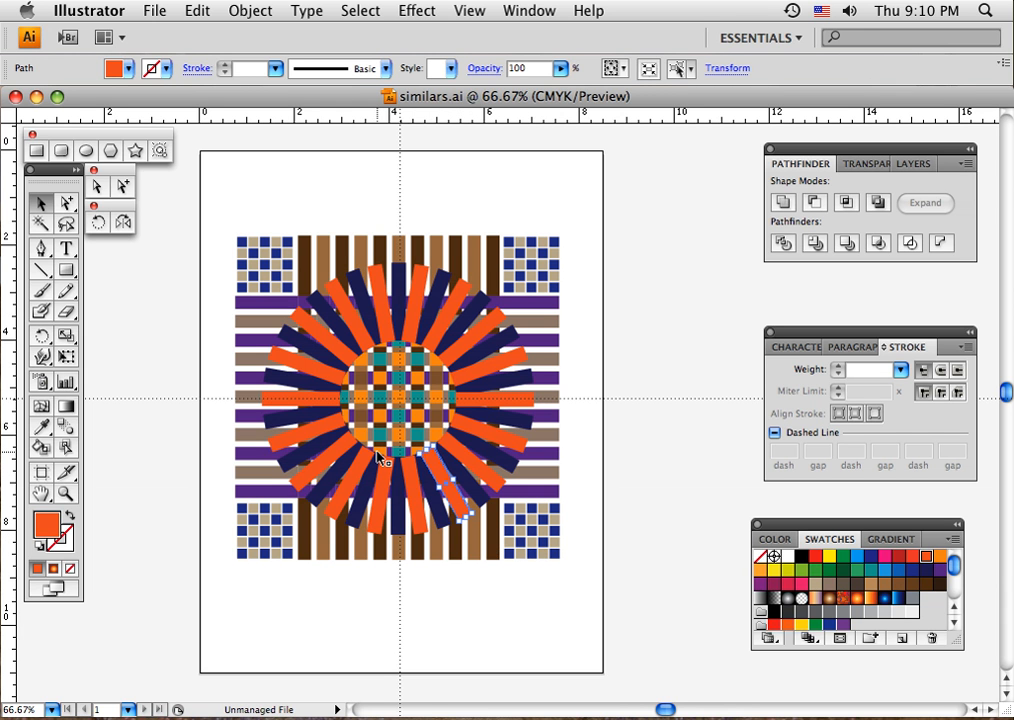
{"action": "left_click", "coordinate": [491, 482], "text": "shift"}
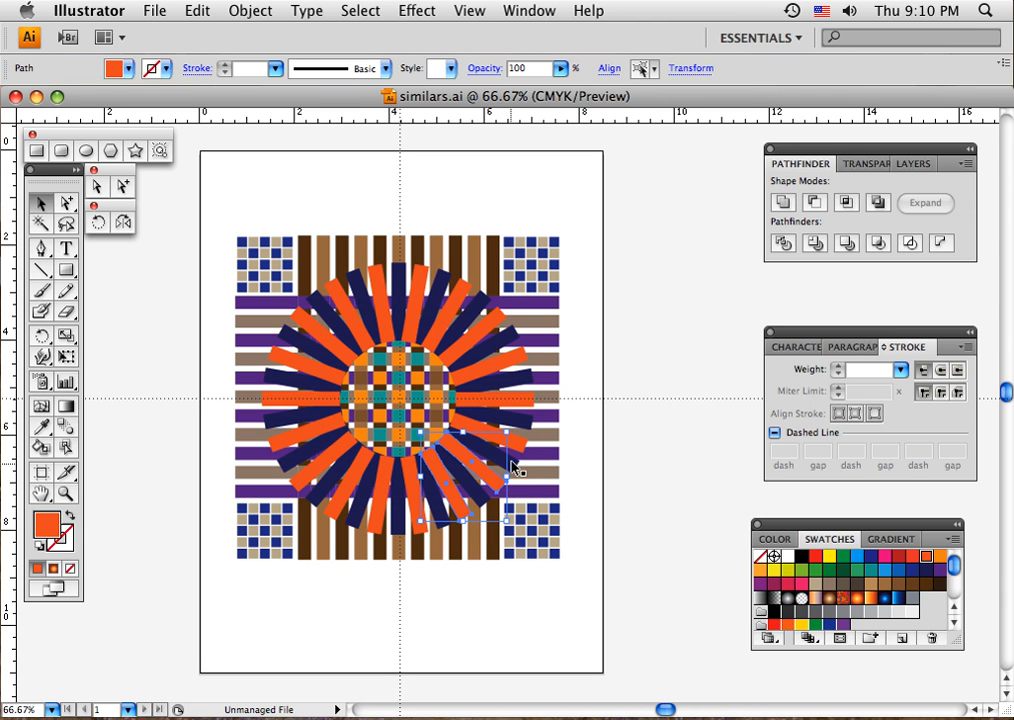
{"action": "left_click", "coordinate": [522, 418], "text": "shift"}
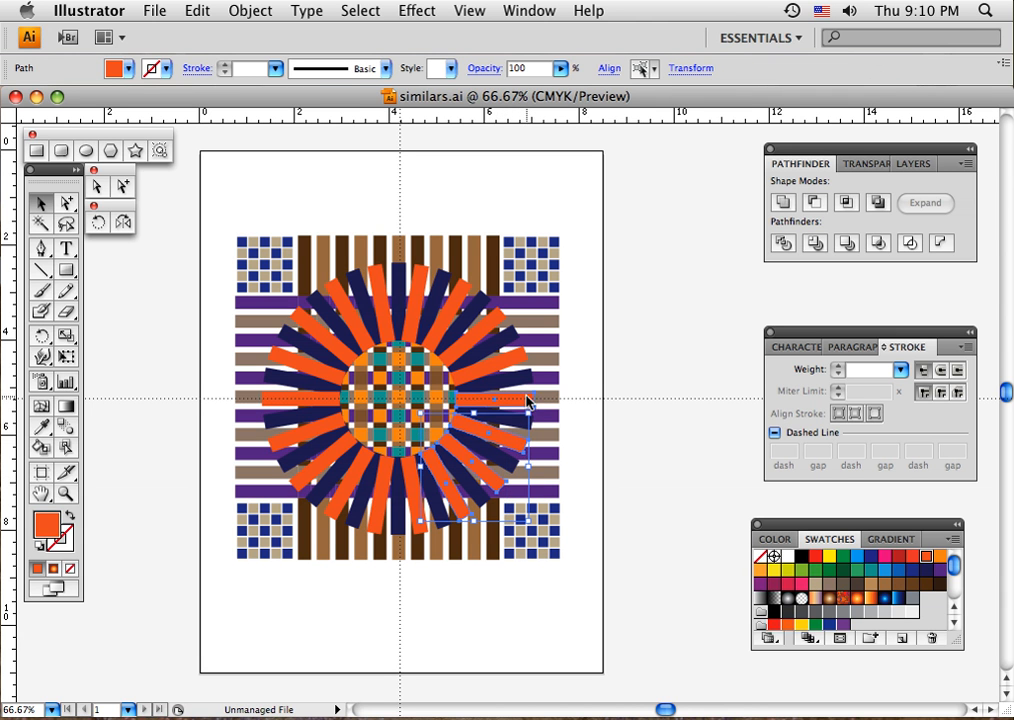
{"action": "left_click", "coordinate": [522, 360], "text": "shift"}
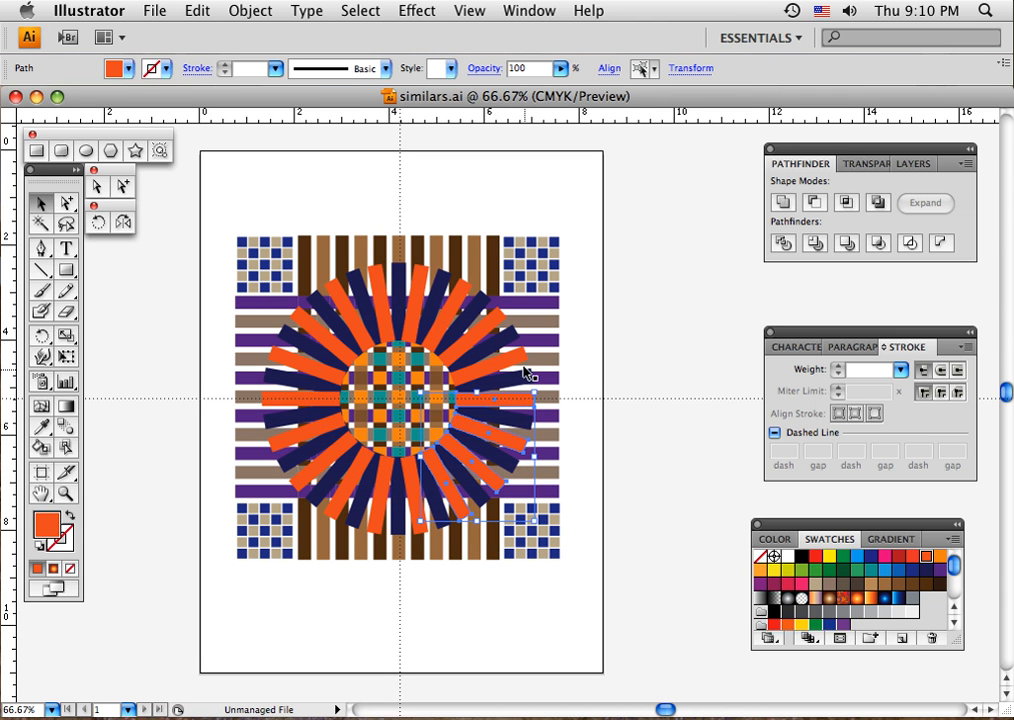
{"action": "left_click", "coordinate": [576, 383]}
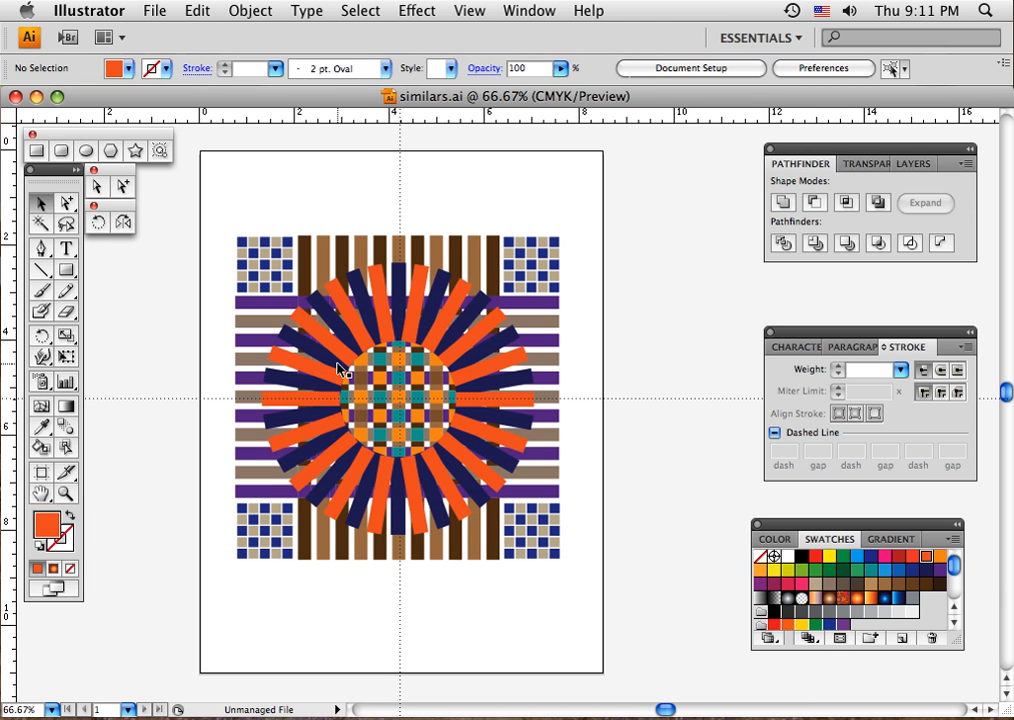
Step: Select every orange ray around the central circle by matching fill color and recolor them green
{"action": "left_click", "coordinate": [382, 318]}
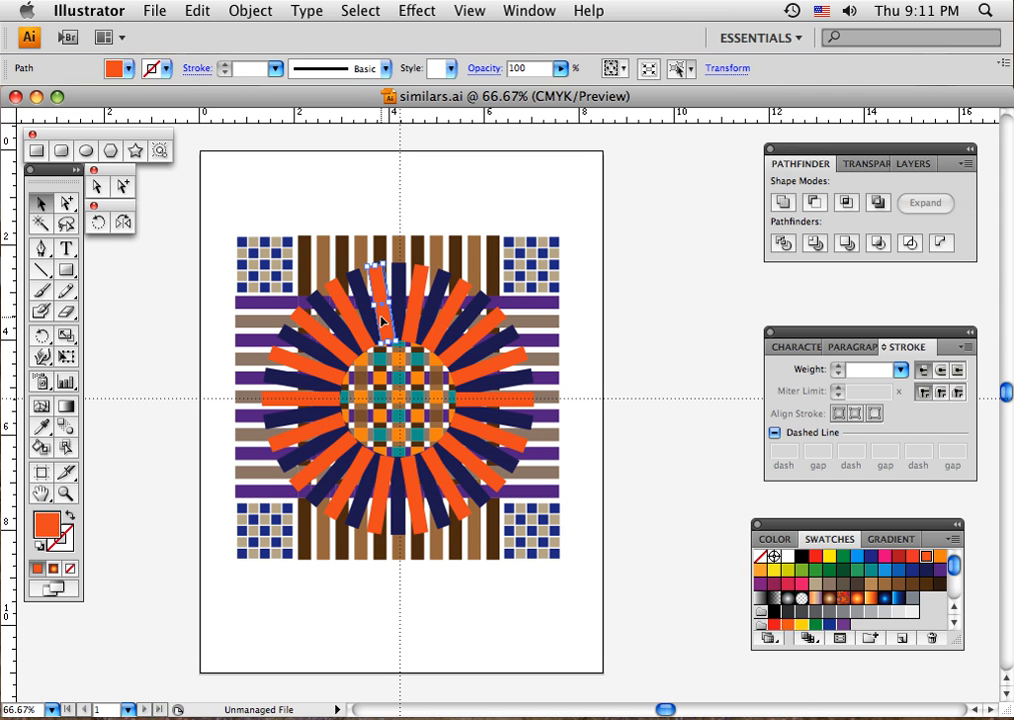
{"action": "left_click", "coordinate": [358, 12]}
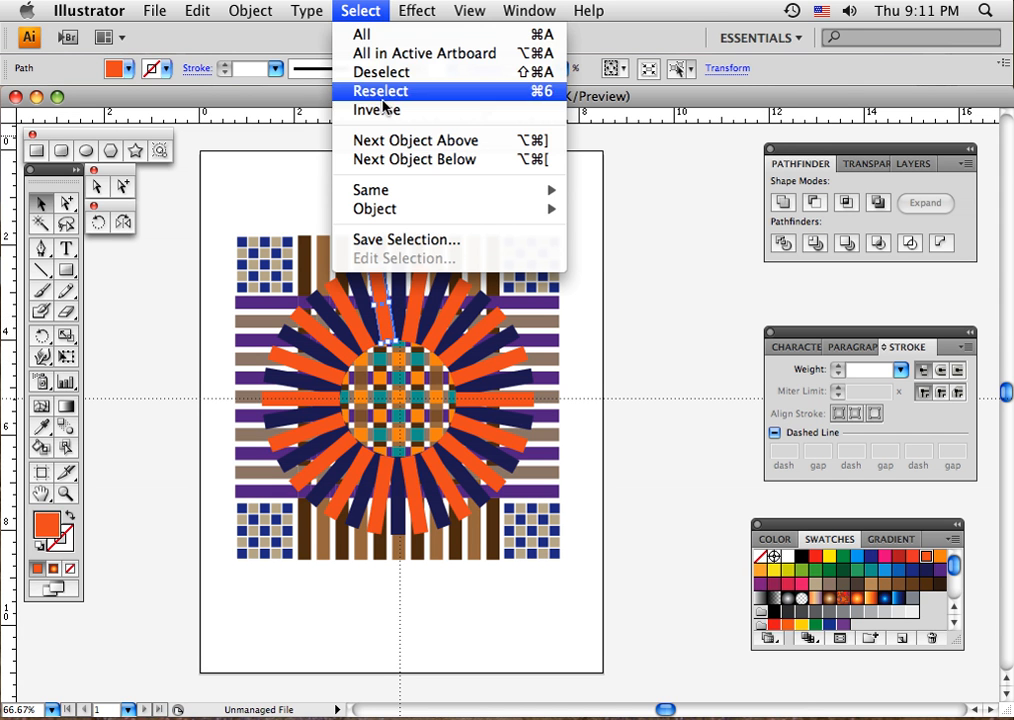
{"action": "mouse_move", "coordinate": [391, 195]}
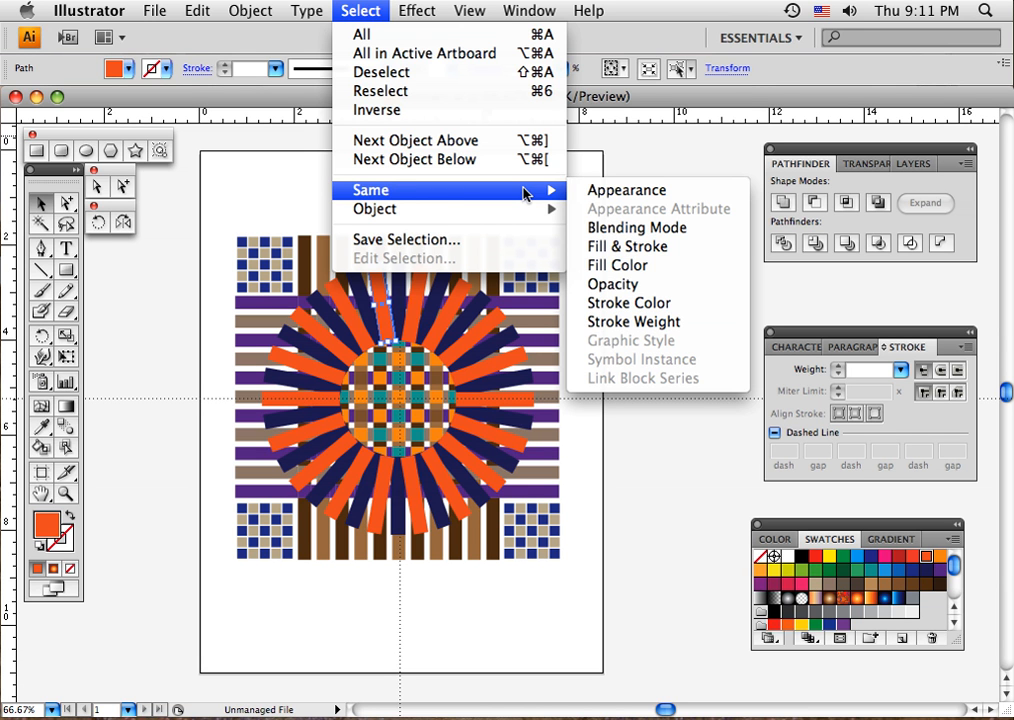
{"action": "left_click", "coordinate": [620, 266]}
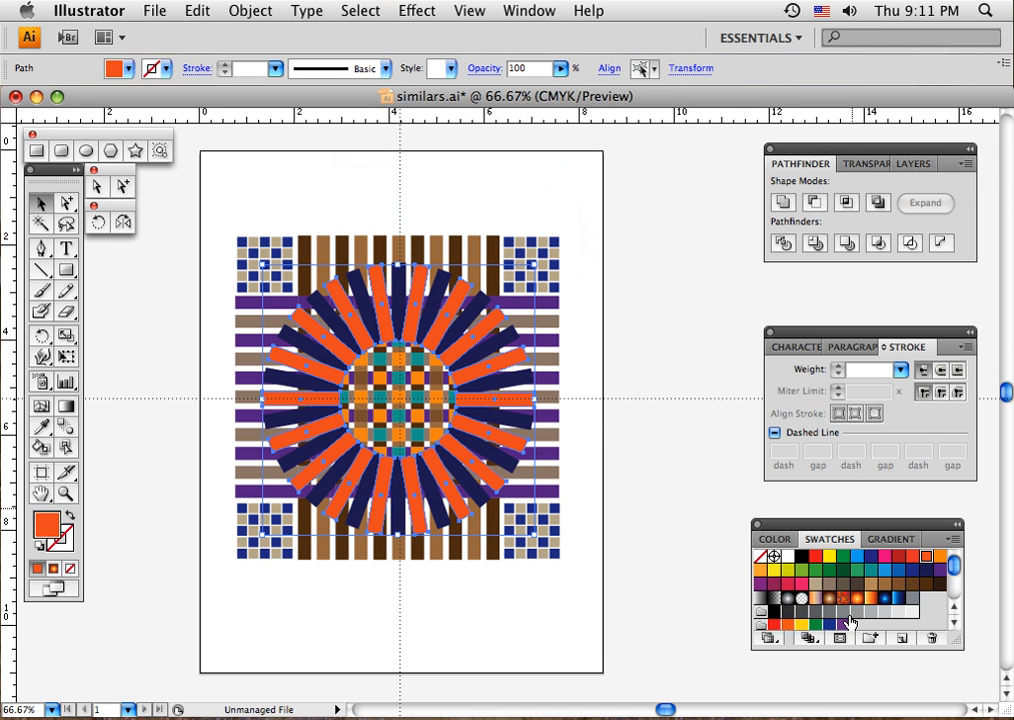
{"action": "left_click", "coordinate": [815, 576]}
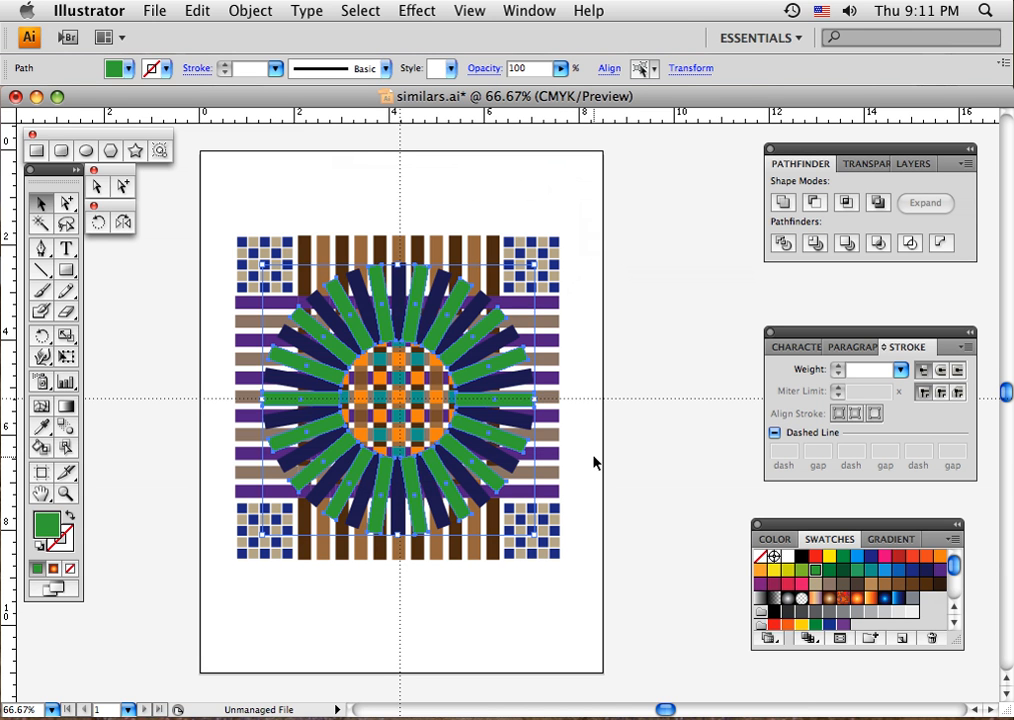
Step: Group the green rays into one object and clear the selection
{"action": "key", "text": "super+g"}
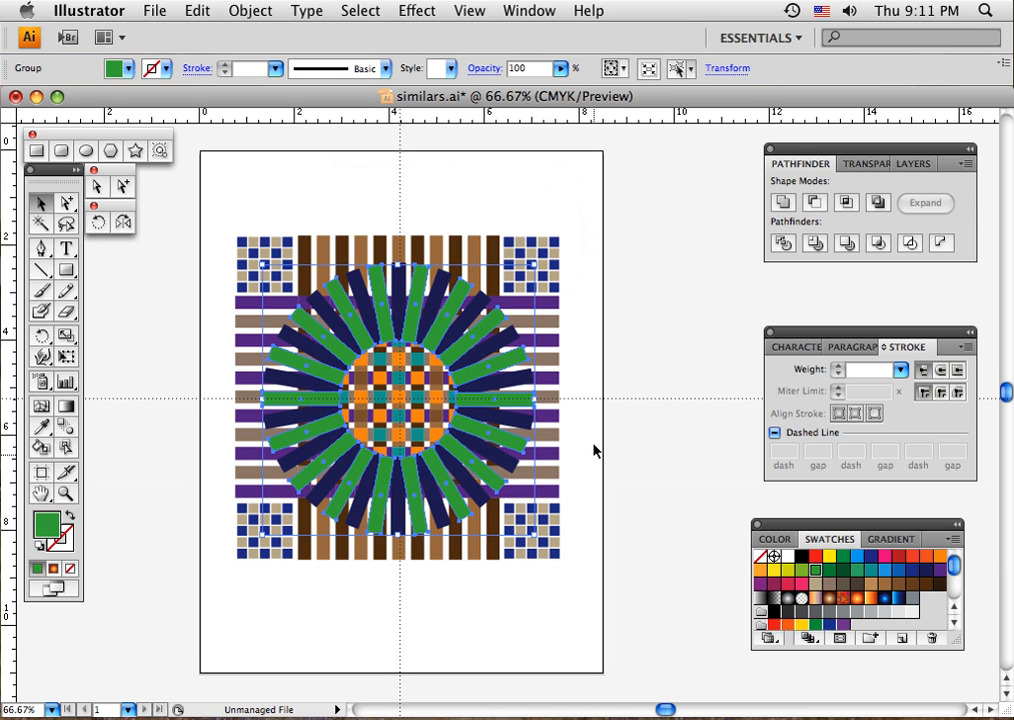
{"action": "left_click", "coordinate": [612, 399]}
{"action": "left_click", "coordinate": [527, 402]}
{"action": "left_click", "coordinate": [611, 355]}
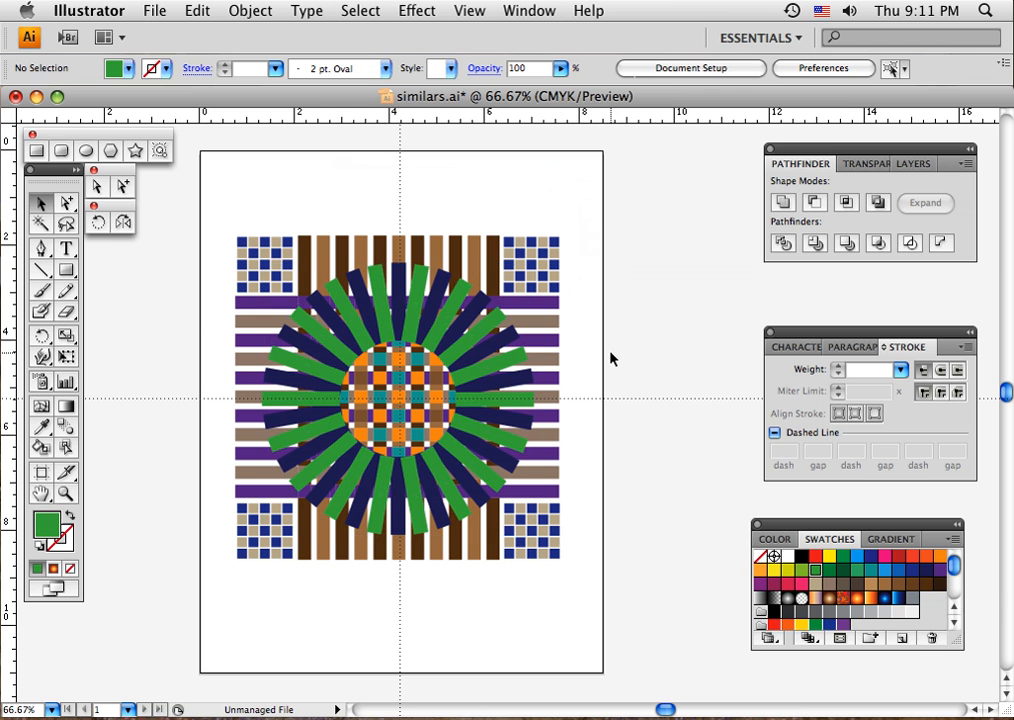
Step: Select all the dark navy rays by matching fill color, try a light orange fill before restoring navy, and group them
{"action": "left_click", "coordinate": [481, 316]}
{"action": "left_click", "coordinate": [362, 11]}
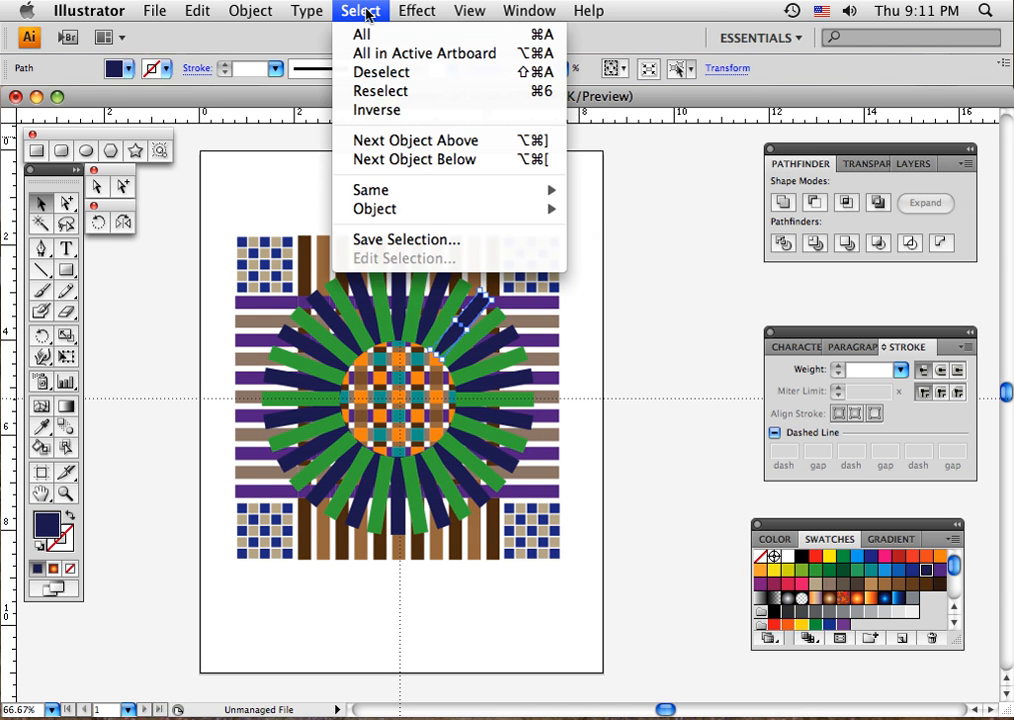
{"action": "mouse_move", "coordinate": [470, 190]}
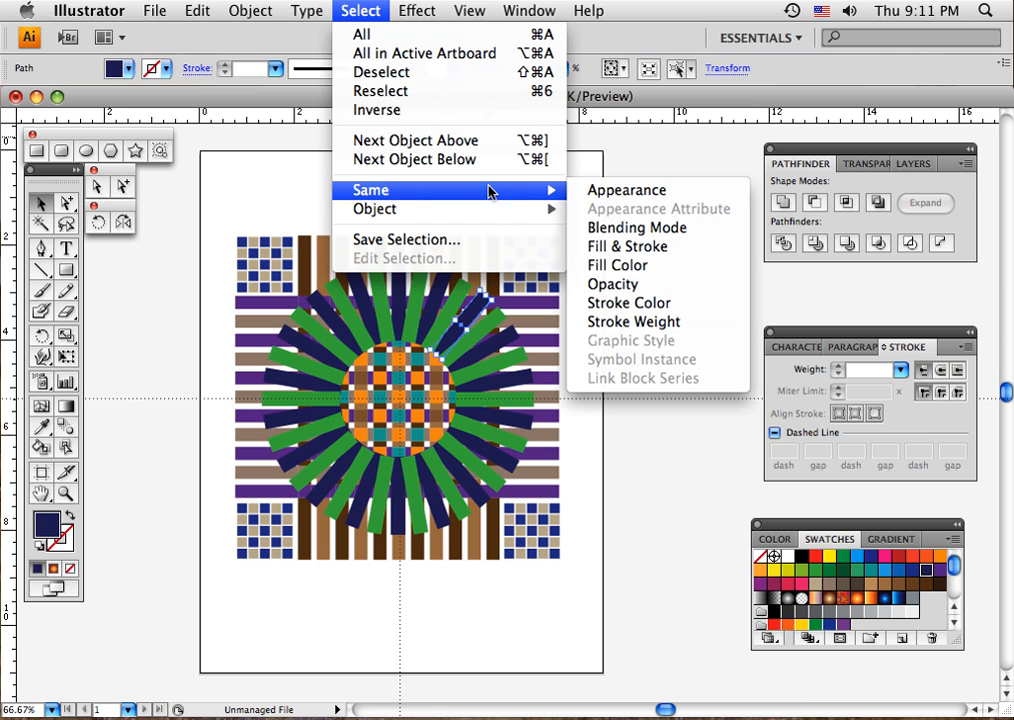
{"action": "left_click", "coordinate": [610, 265]}
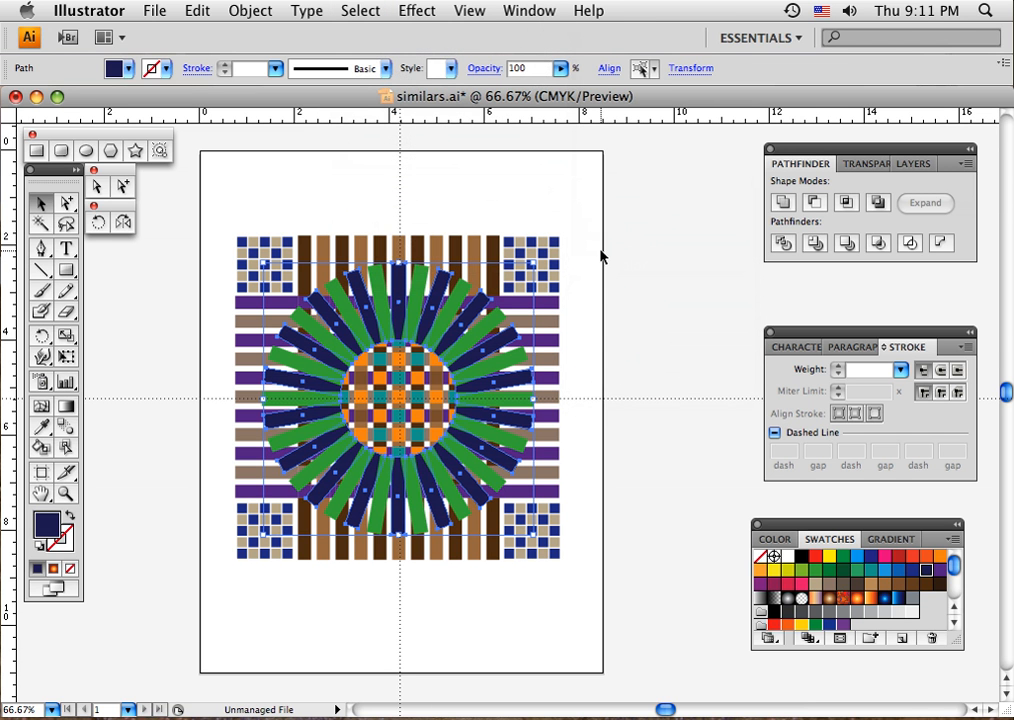
{"action": "left_click", "coordinate": [760, 574]}
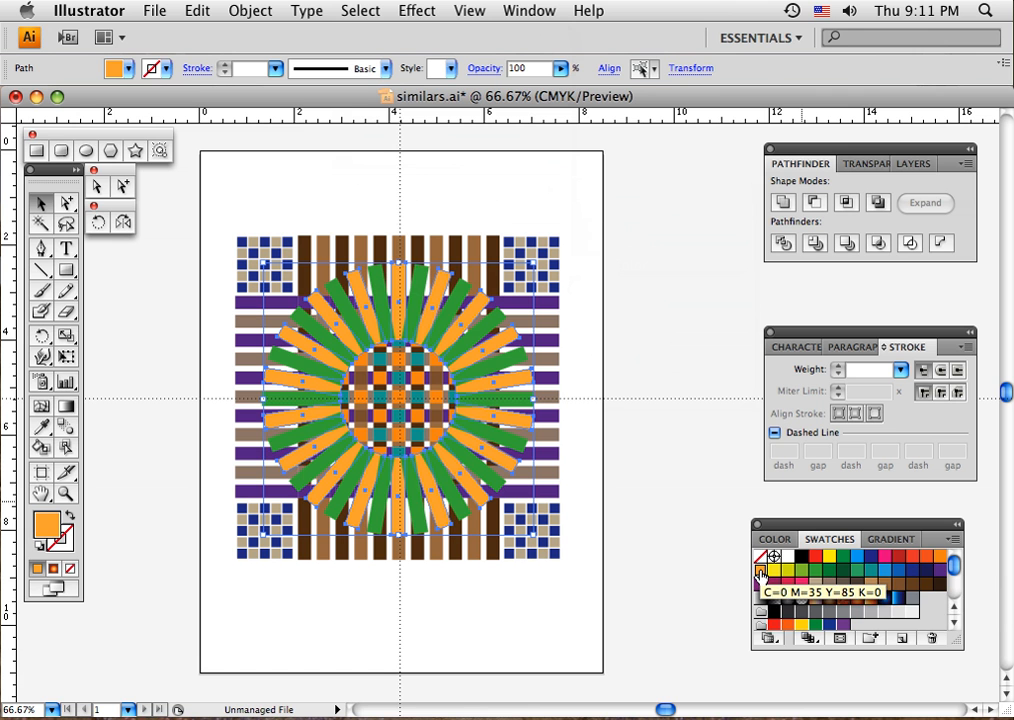
{"action": "left_click", "coordinate": [926, 576]}
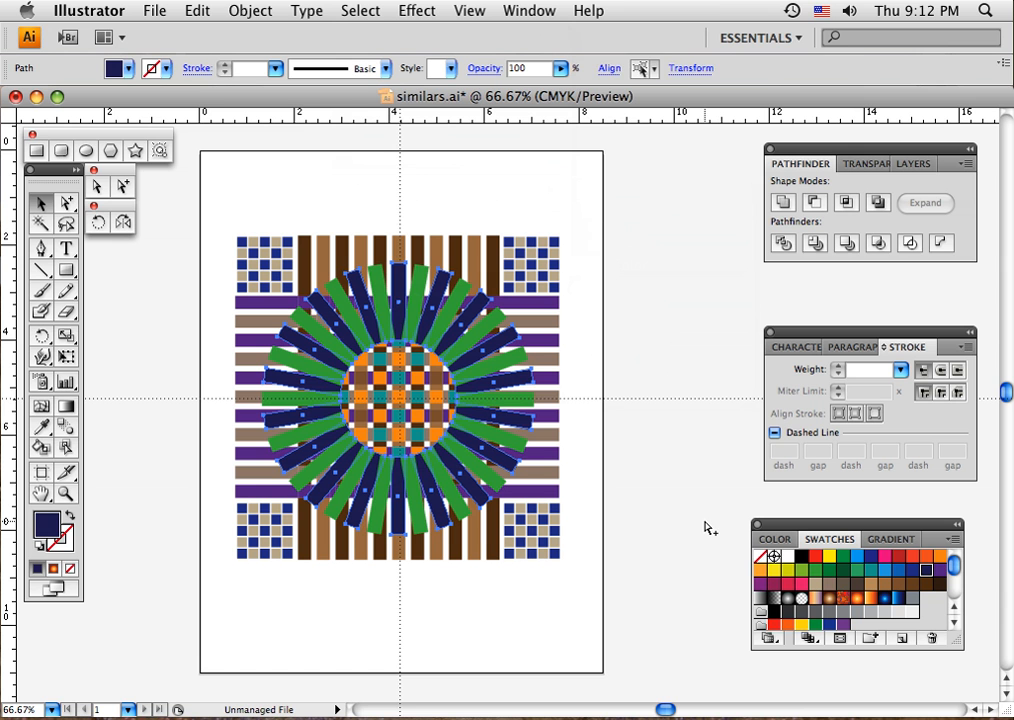
{"action": "key", "text": "super+g"}
{"action": "left_click", "coordinate": [645, 394]}
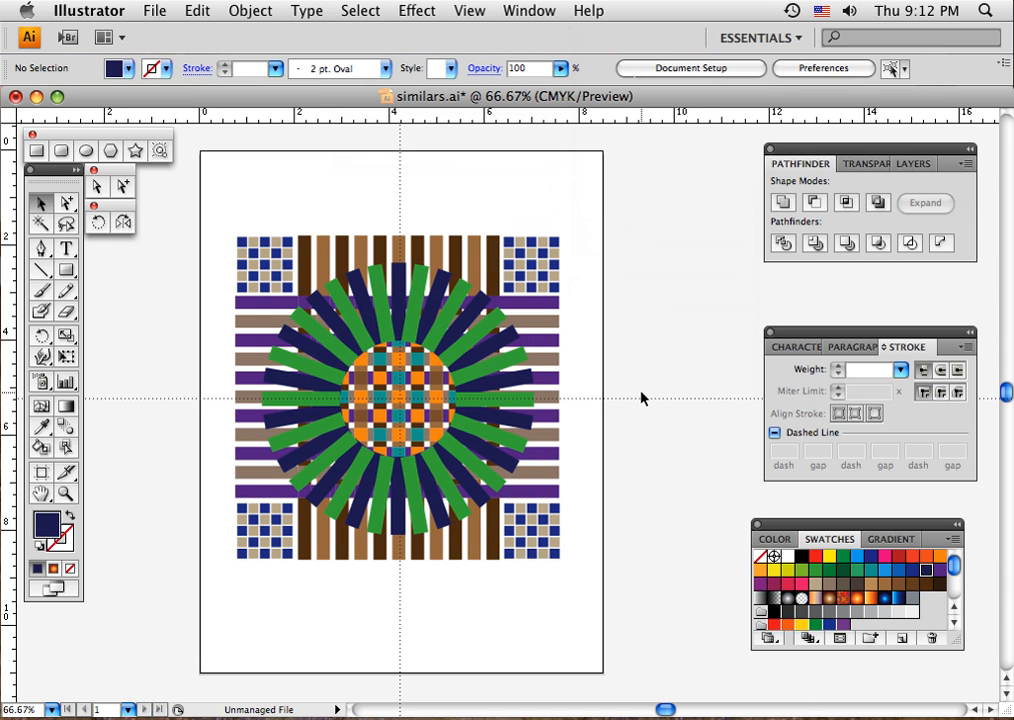
Step: Ungroup the squares of the four corner checkerboards and clear the selection
{"action": "left_click", "coordinate": [557, 247]}
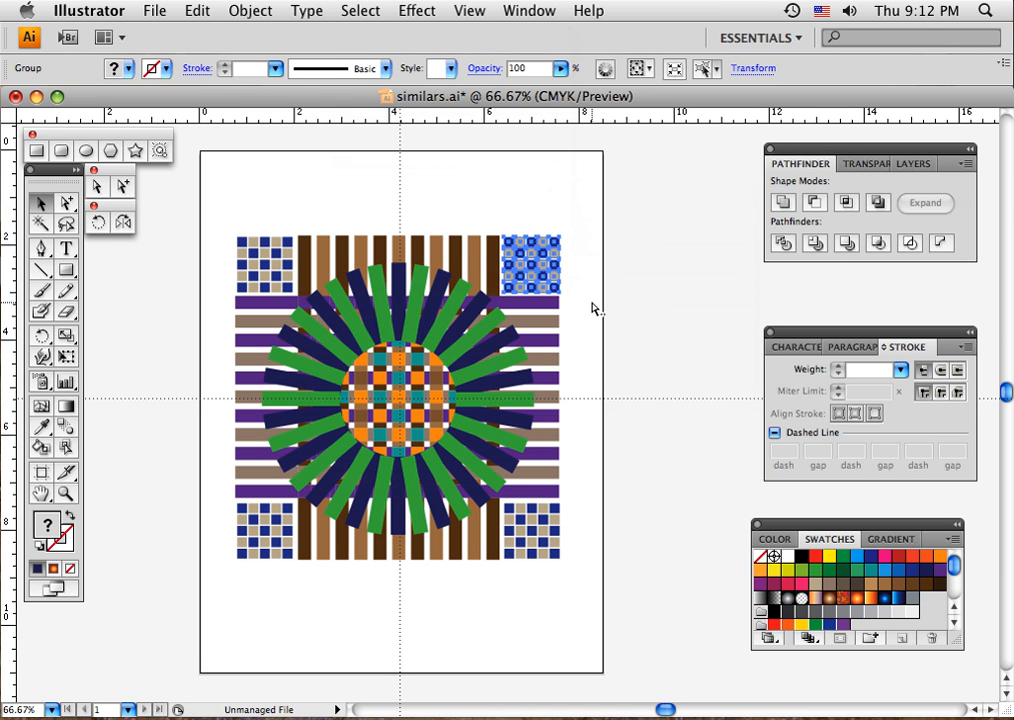
{"action": "left_click", "coordinate": [559, 211]}
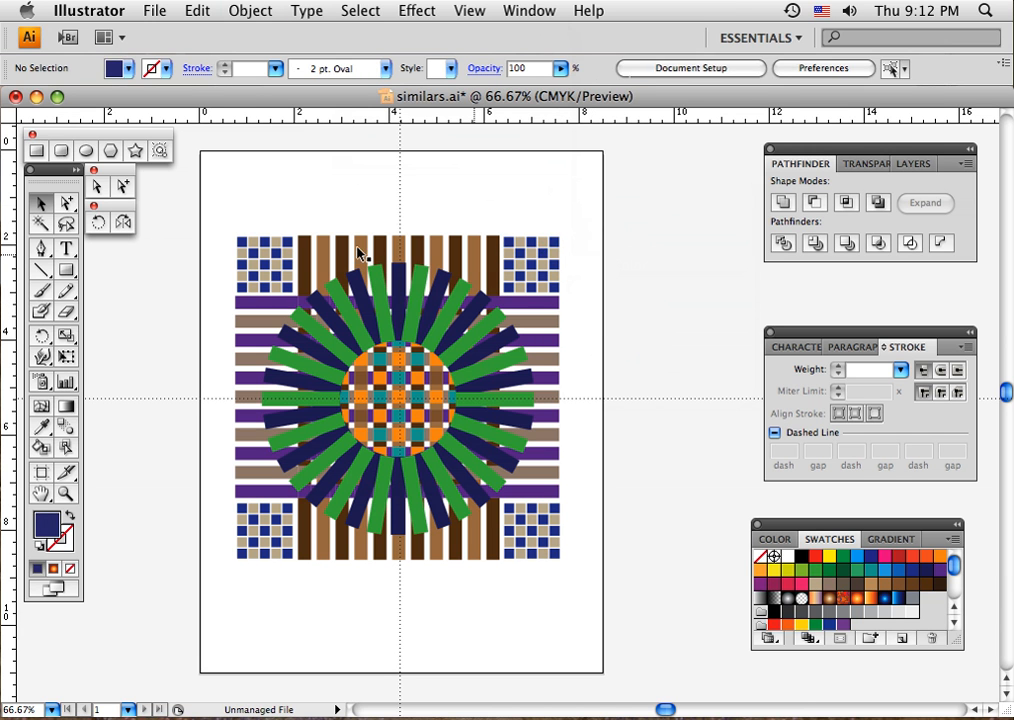
{"action": "left_click", "coordinate": [255, 255]}
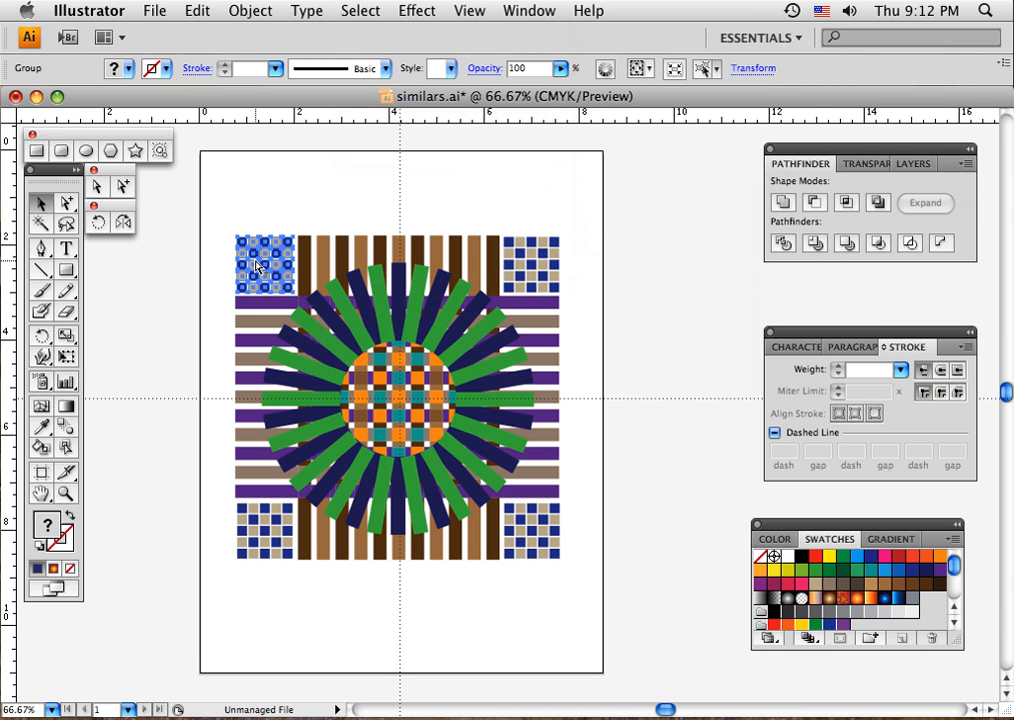
{"action": "key", "text": "super+shift+g"}
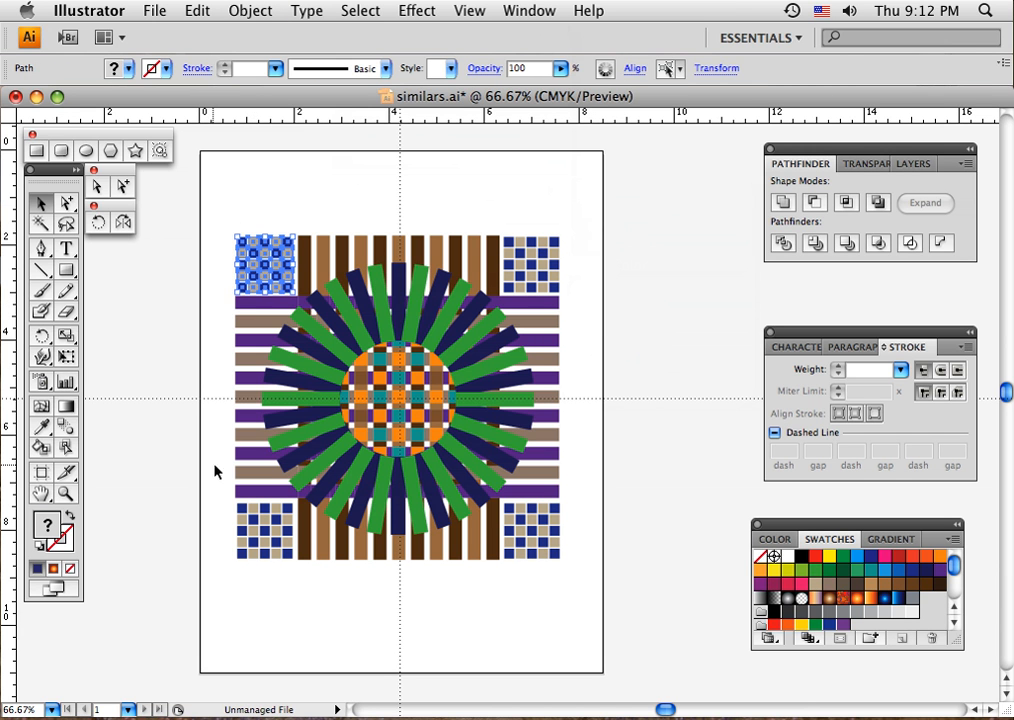
{"action": "left_click", "coordinate": [270, 540]}
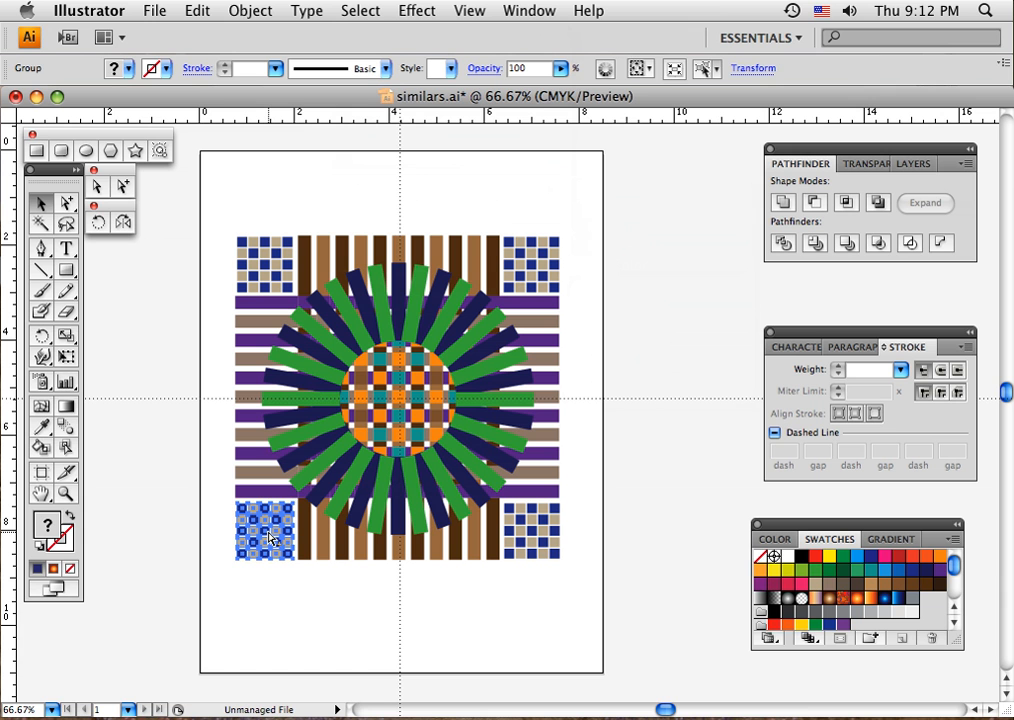
{"action": "key", "text": "super+shift+g"}
{"action": "left_click", "coordinate": [533, 543]}
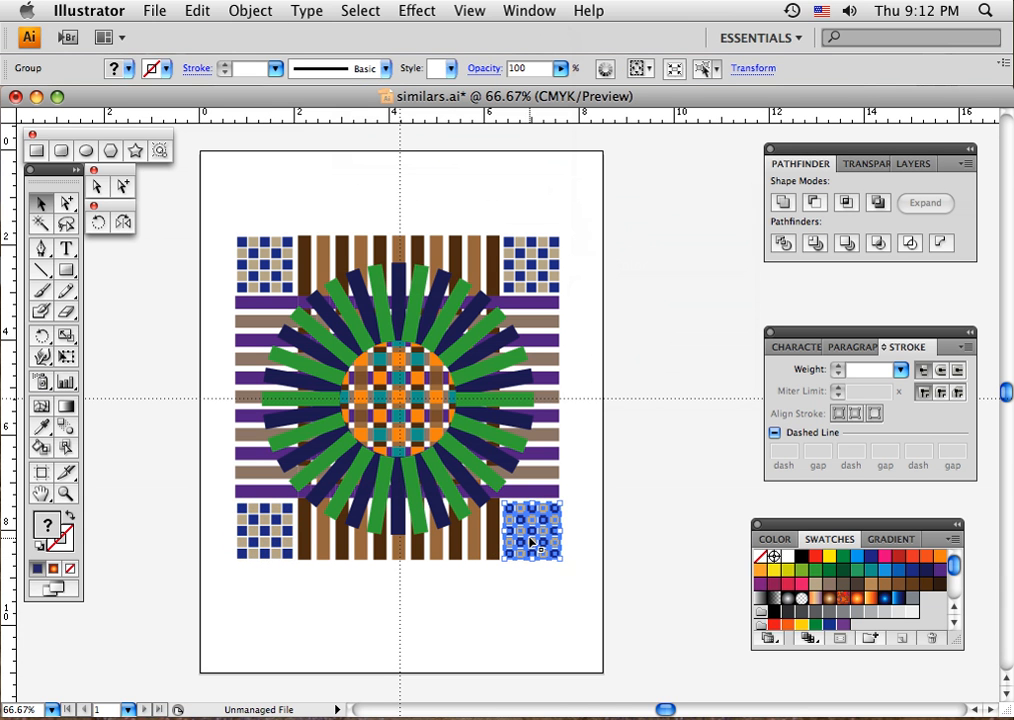
{"action": "key", "text": "super+shift+g"}
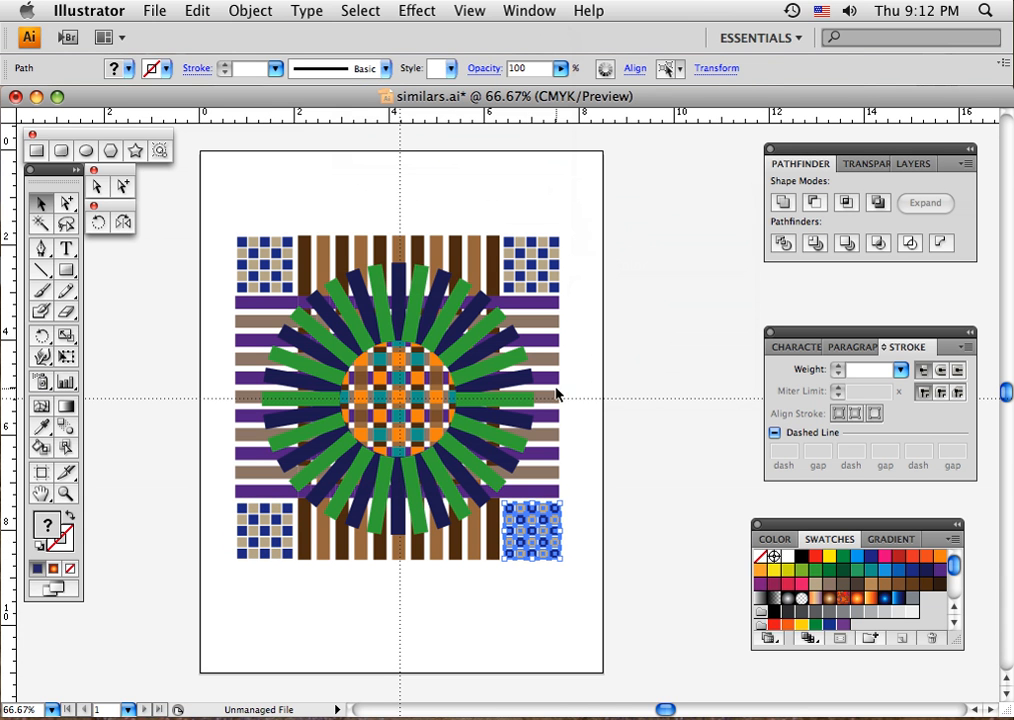
{"action": "left_click", "coordinate": [582, 252]}
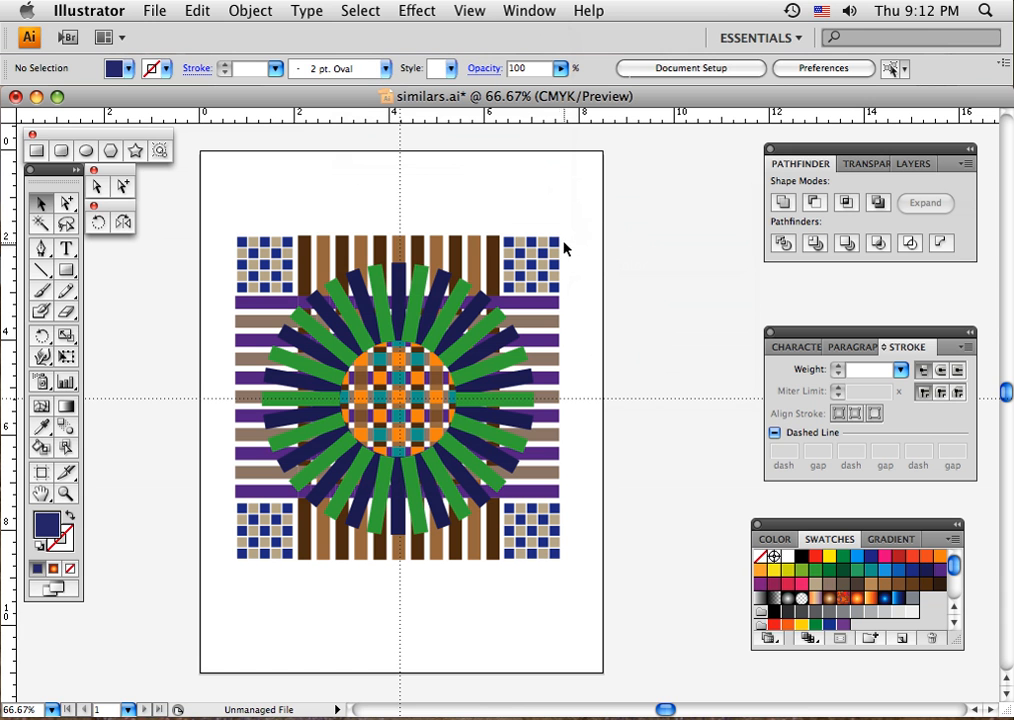
Step: Select all the blue squares in the four corner checkerboards by matching fill color and recolor them red-orange
{"action": "left_click", "coordinate": [554, 241]}
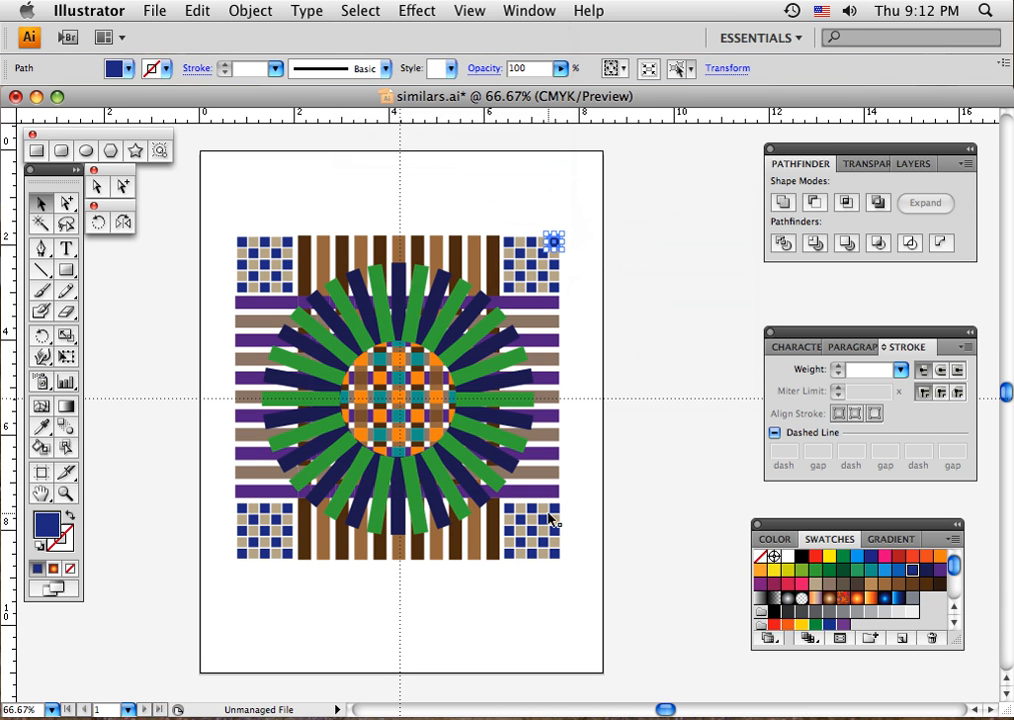
{"action": "left_click", "coordinate": [351, 11]}
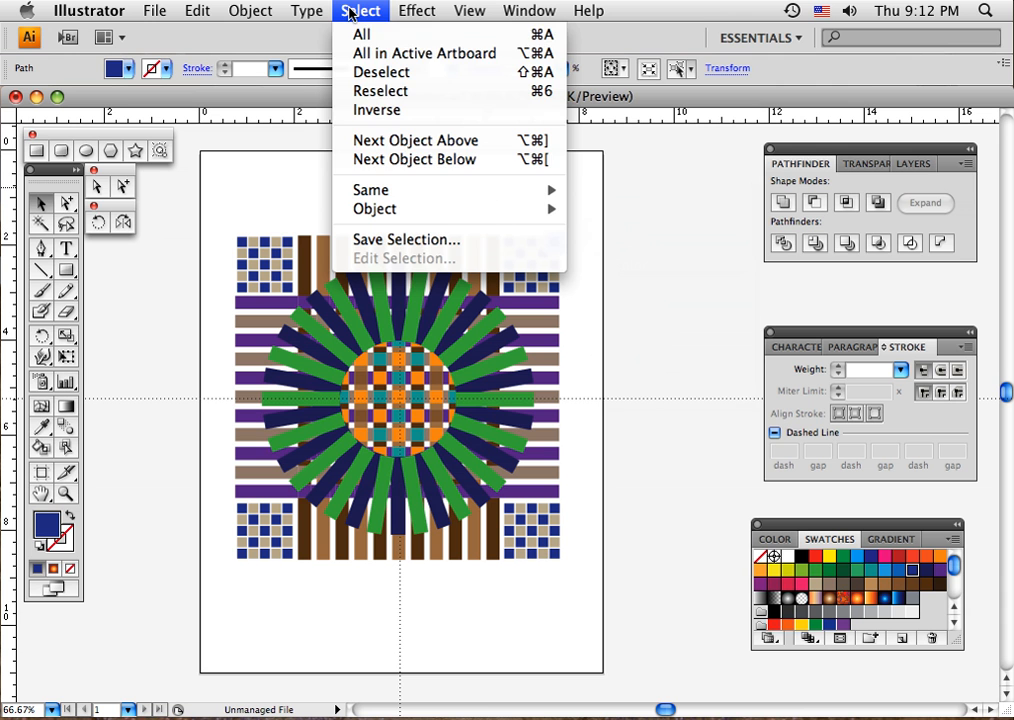
{"action": "mouse_move", "coordinate": [437, 192]}
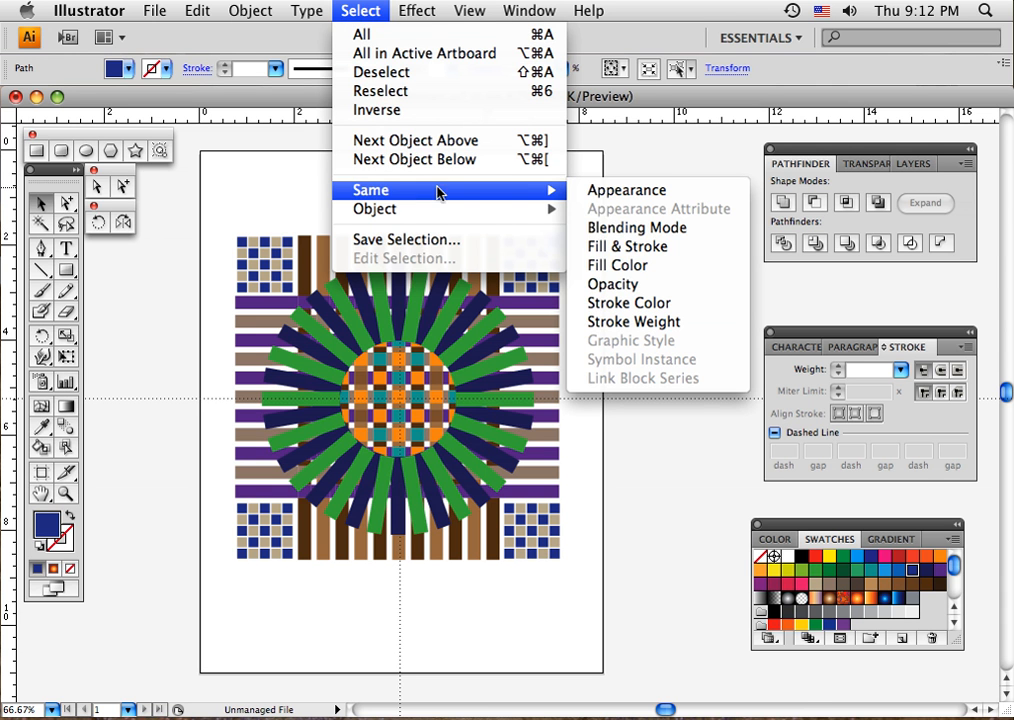
{"action": "left_click", "coordinate": [622, 274]}
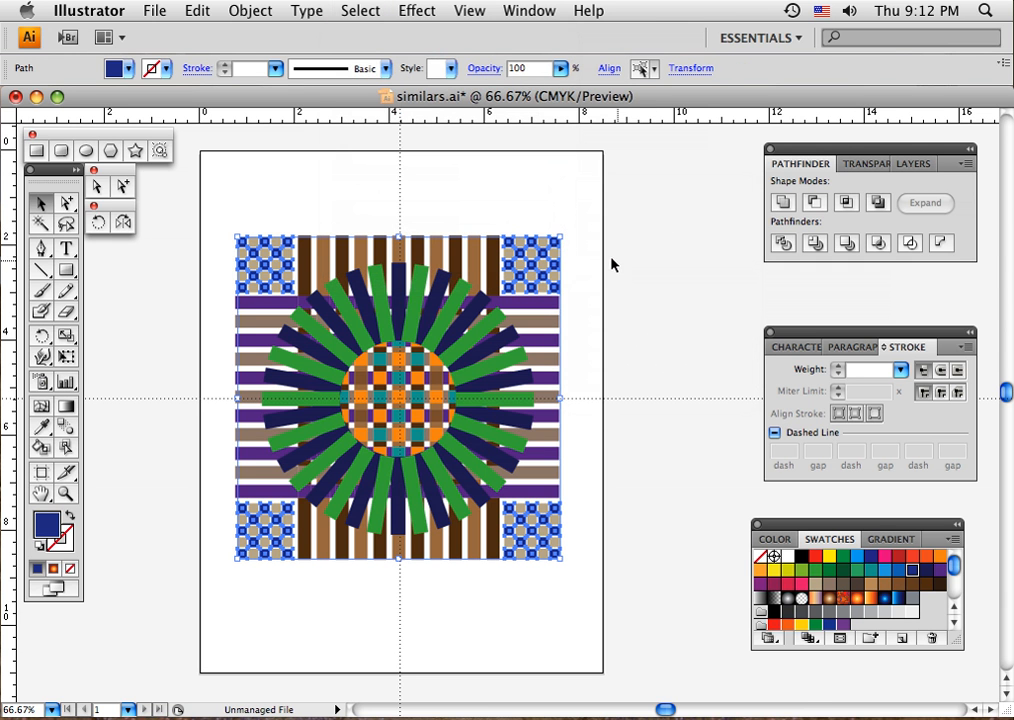
{"action": "left_click", "coordinate": [926, 558]}
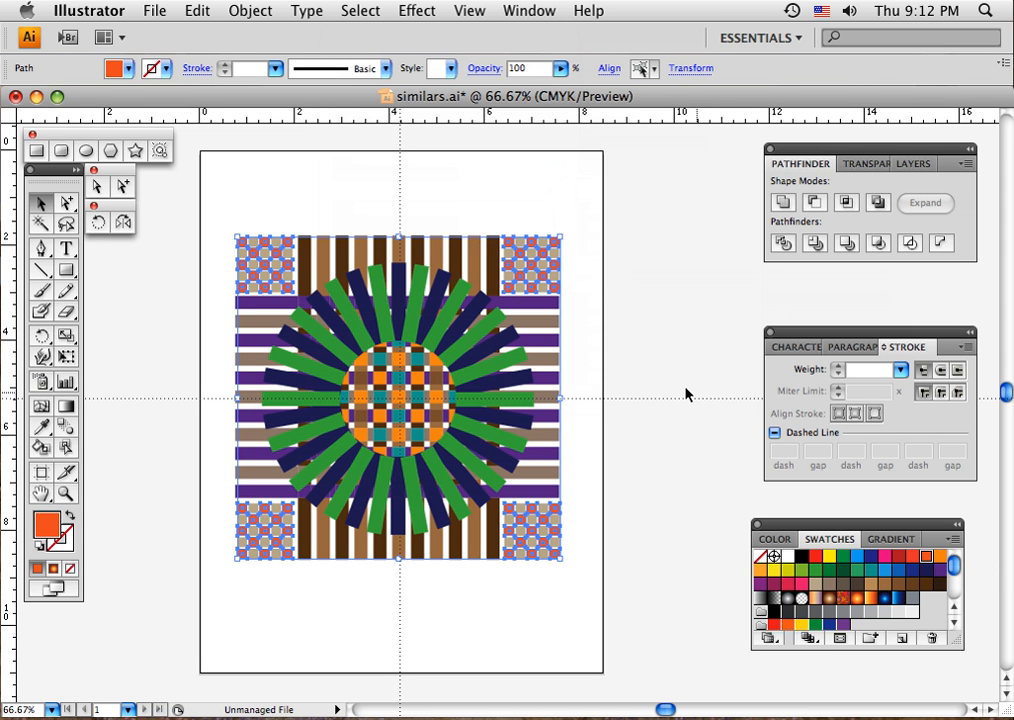
Step: Clear the selection, select all the dark brown vertical stripe pieces by matching fill color, and recolor them dark green
{"action": "left_click", "coordinate": [632, 367]}
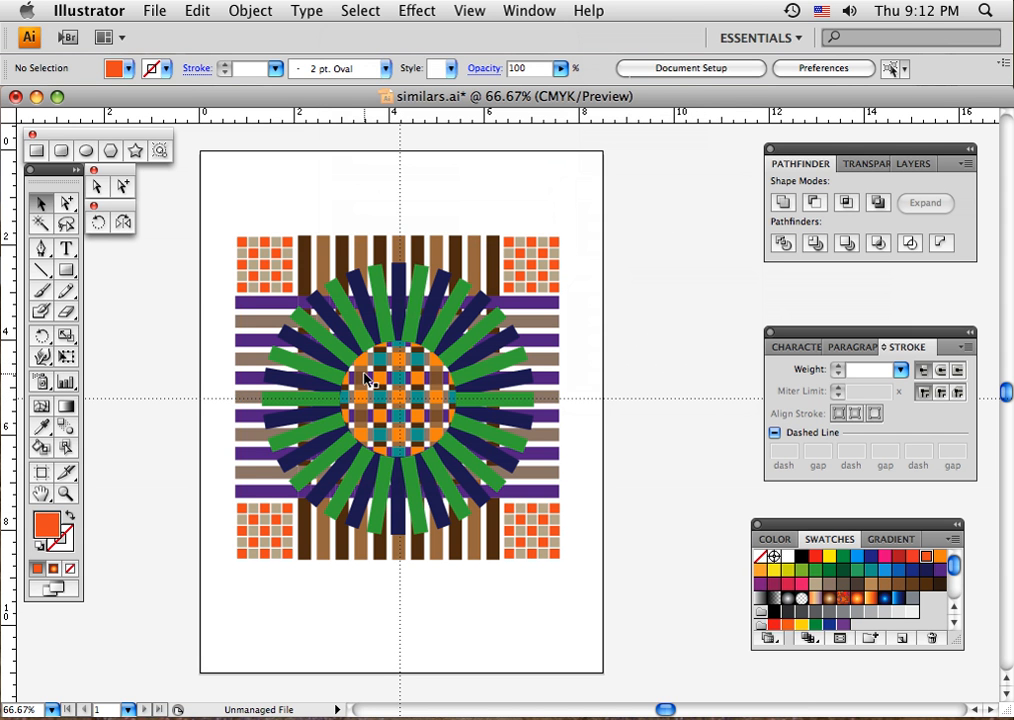
{"action": "left_click", "coordinate": [306, 276]}
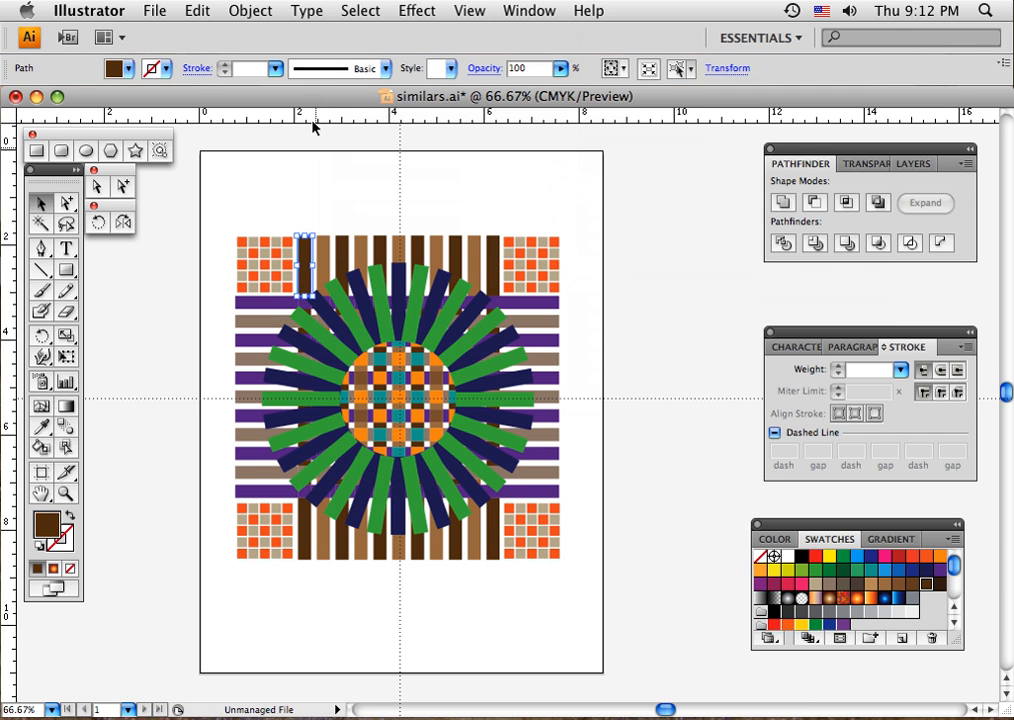
{"action": "left_click", "coordinate": [350, 10]}
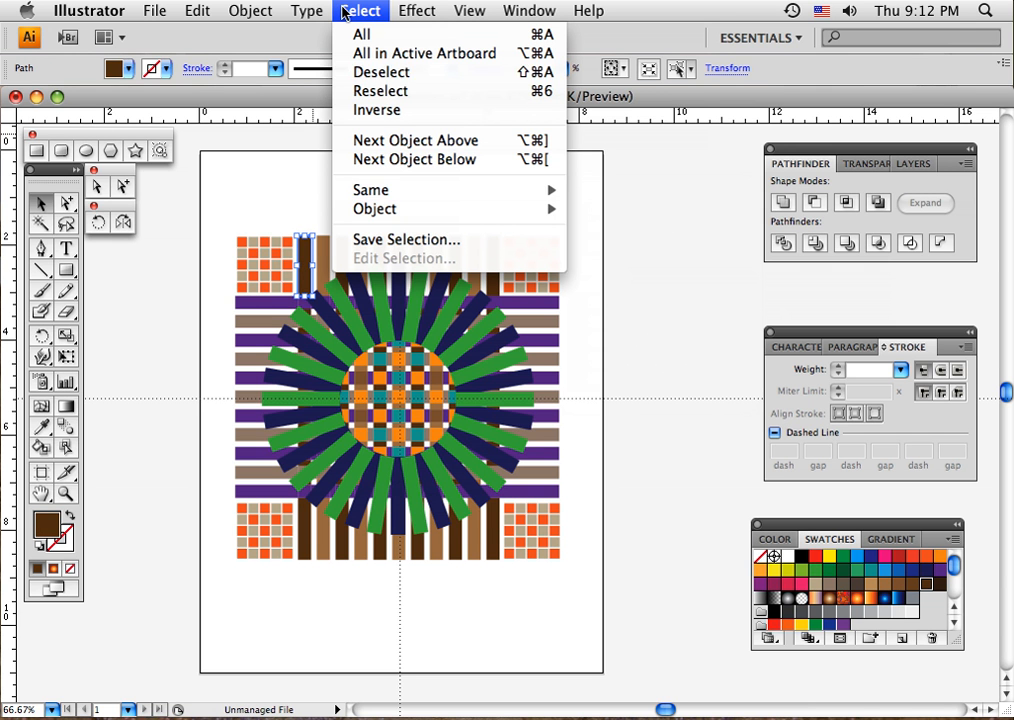
{"action": "mouse_move", "coordinate": [398, 190]}
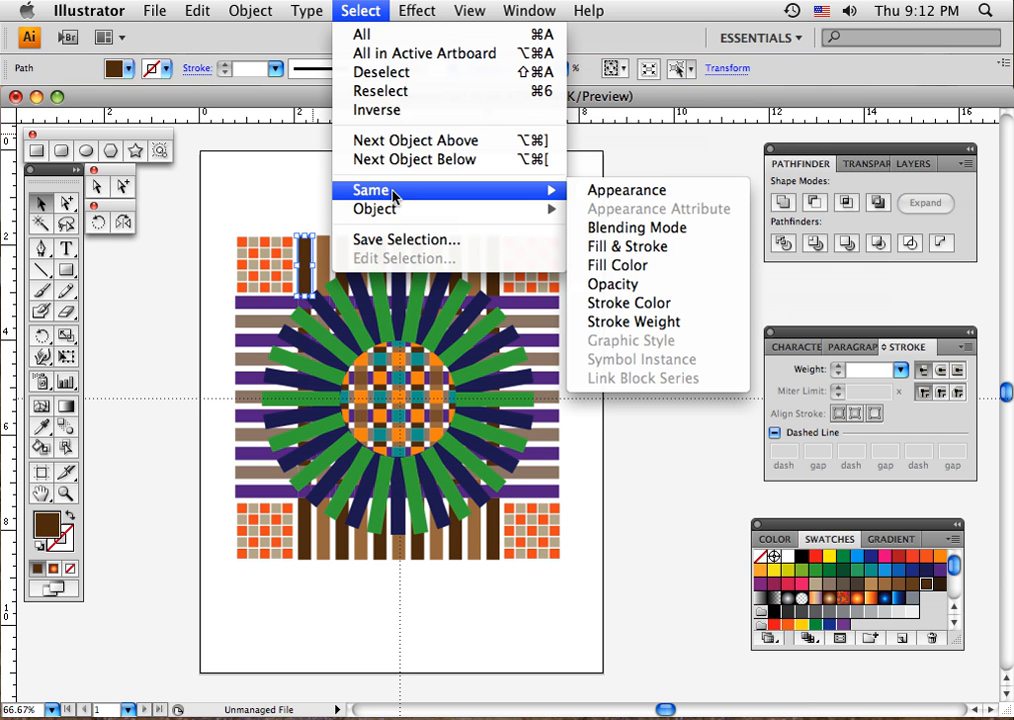
{"action": "left_click", "coordinate": [600, 266]}
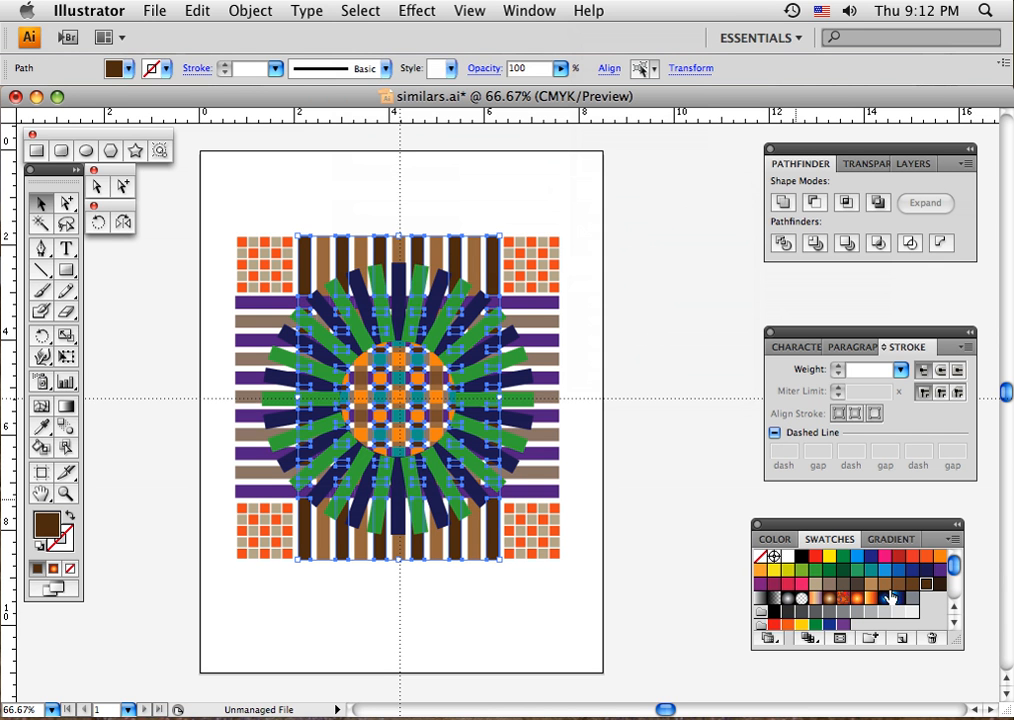
{"action": "left_click", "coordinate": [843, 573]}
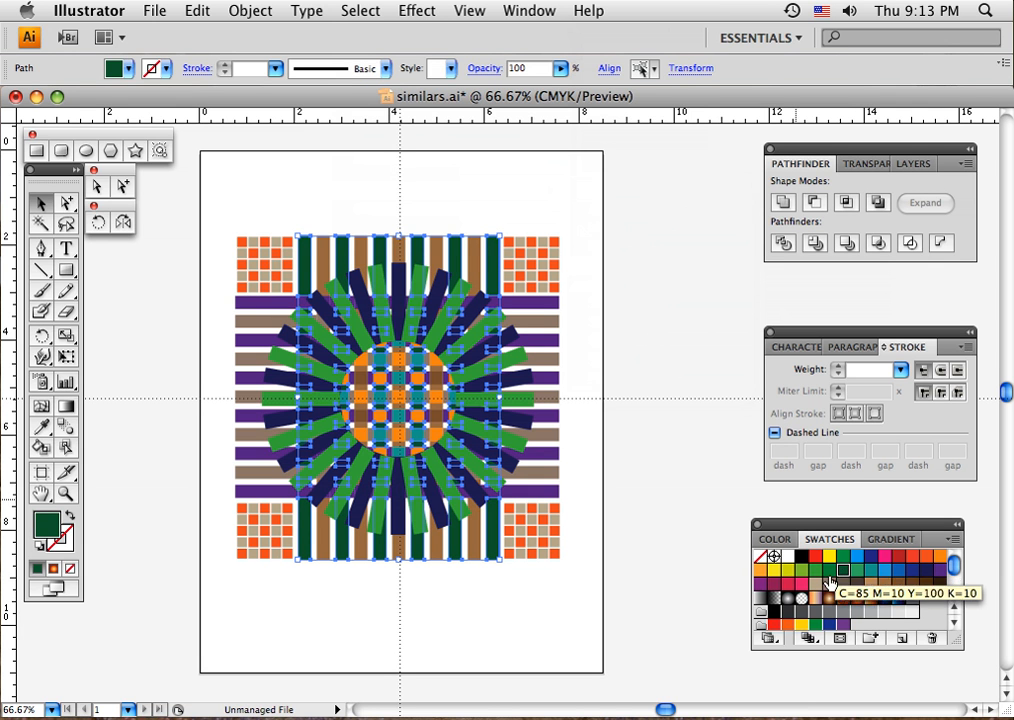
{"action": "left_click", "coordinate": [356, 9]}
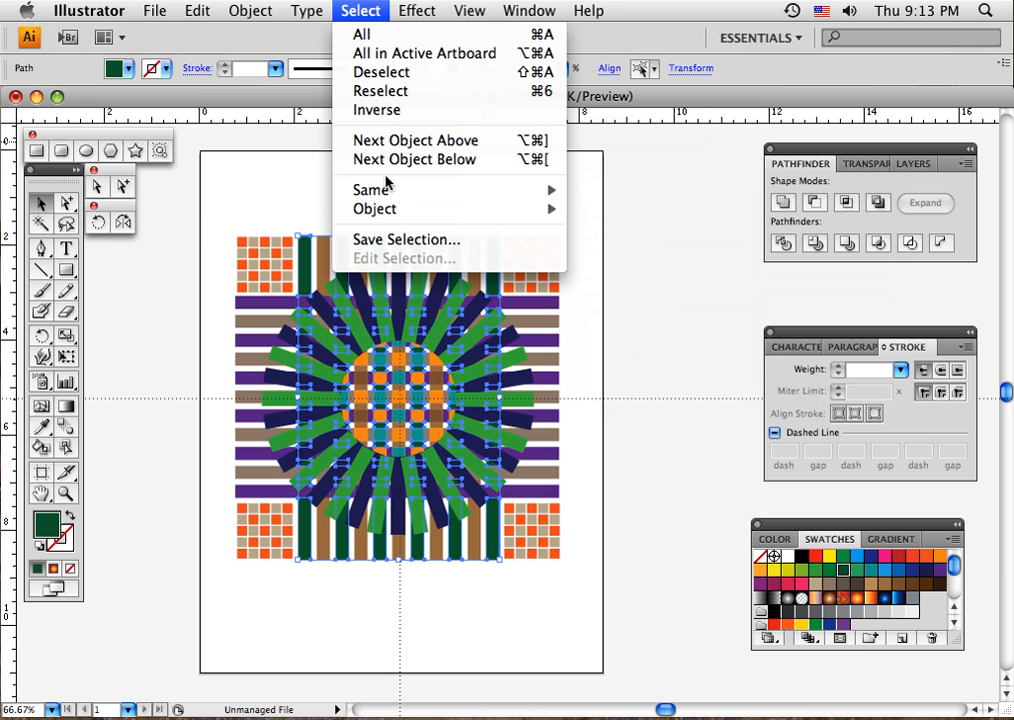
{"action": "mouse_move", "coordinate": [385, 190]}
{"action": "mouse_move", "coordinate": [432, 210]}
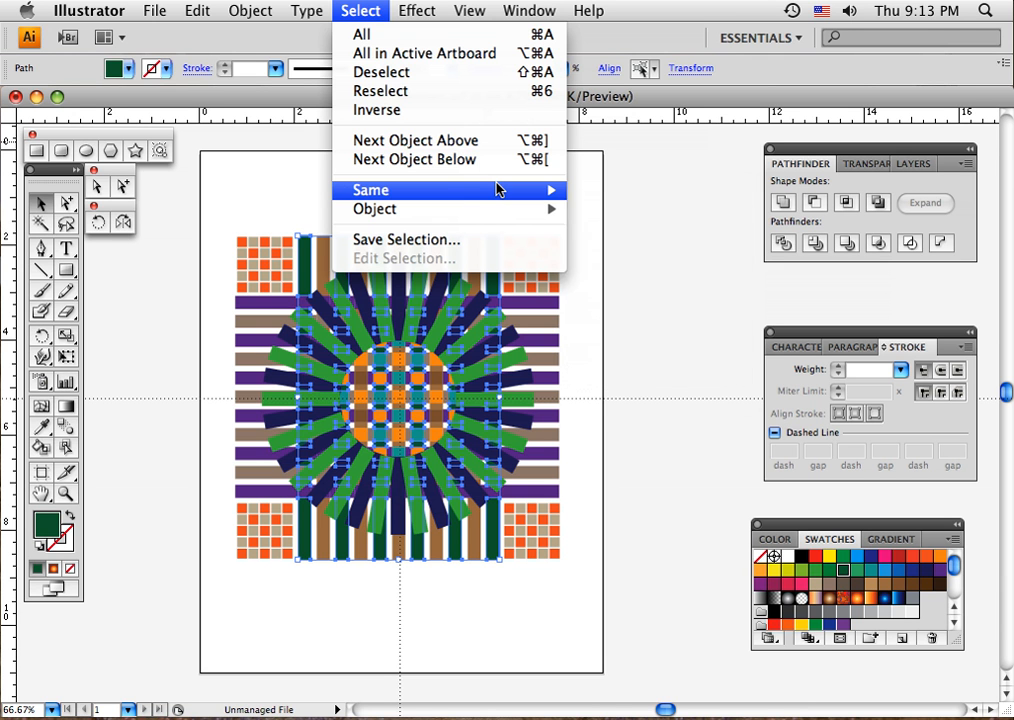
{"action": "mouse_move", "coordinate": [498, 189]}
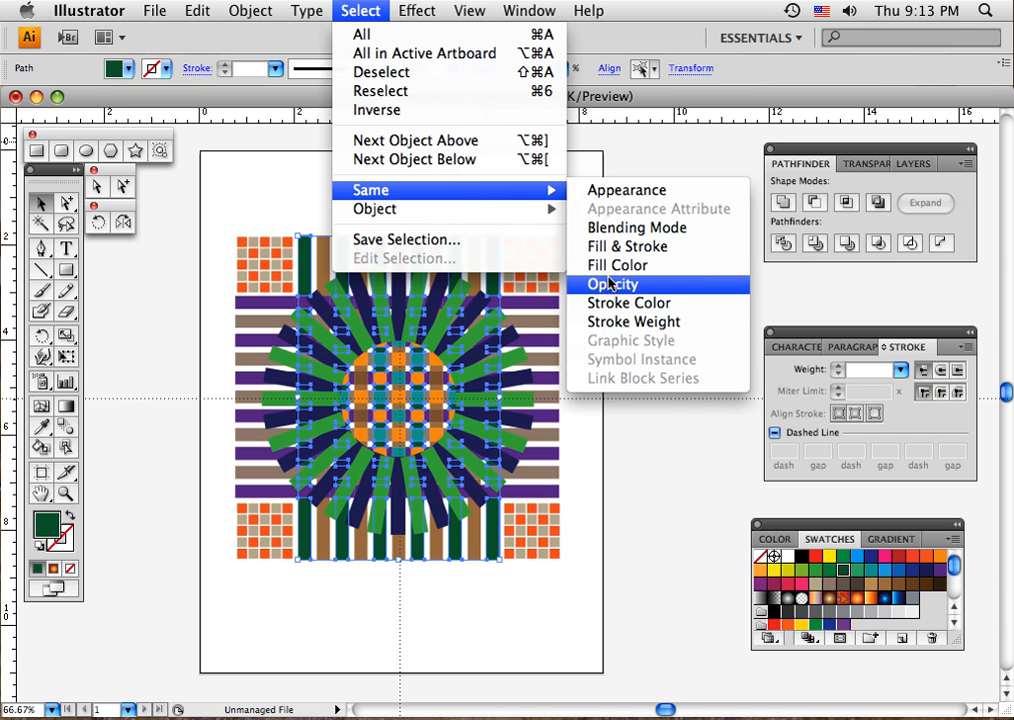
{"action": "left_click", "coordinate": [640, 150]}
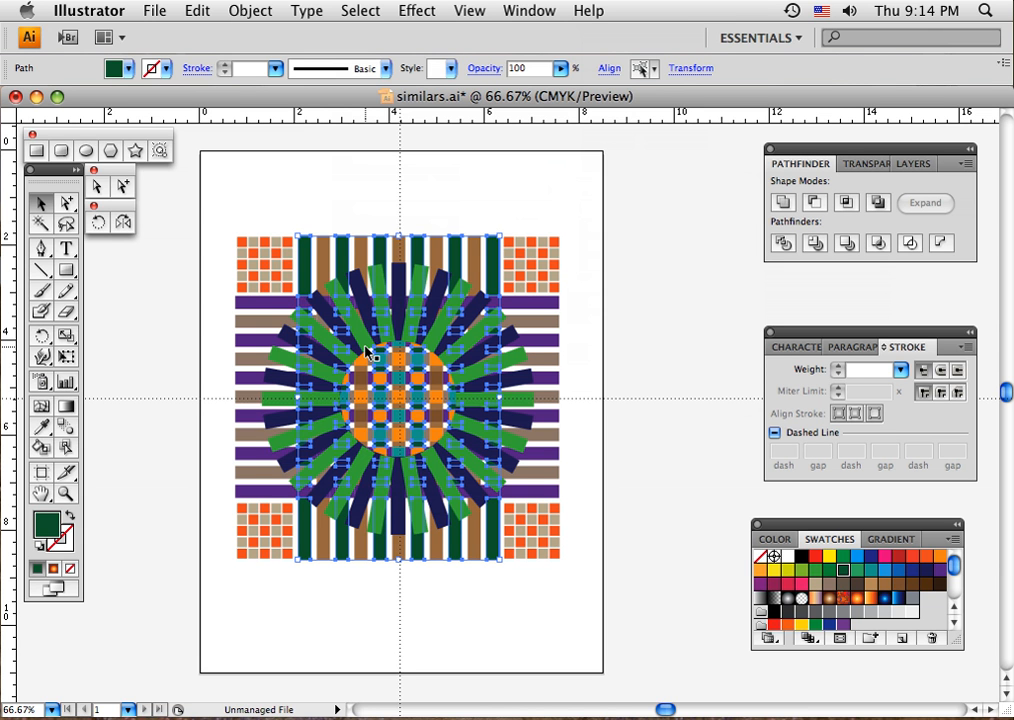
Step: Select everything sharing the dark green fill color of the selected vertical stripe pieces
{"action": "left_click", "coordinate": [360, 12]}
{"action": "mouse_move", "coordinate": [400, 190]}
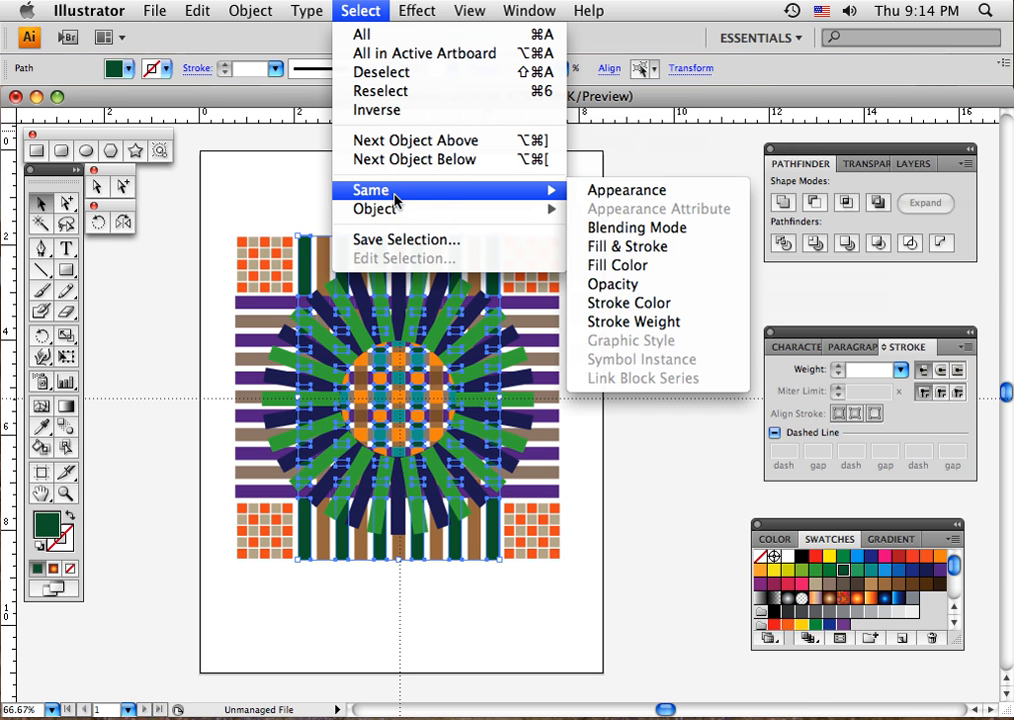
{"action": "left_click", "coordinate": [632, 266]}
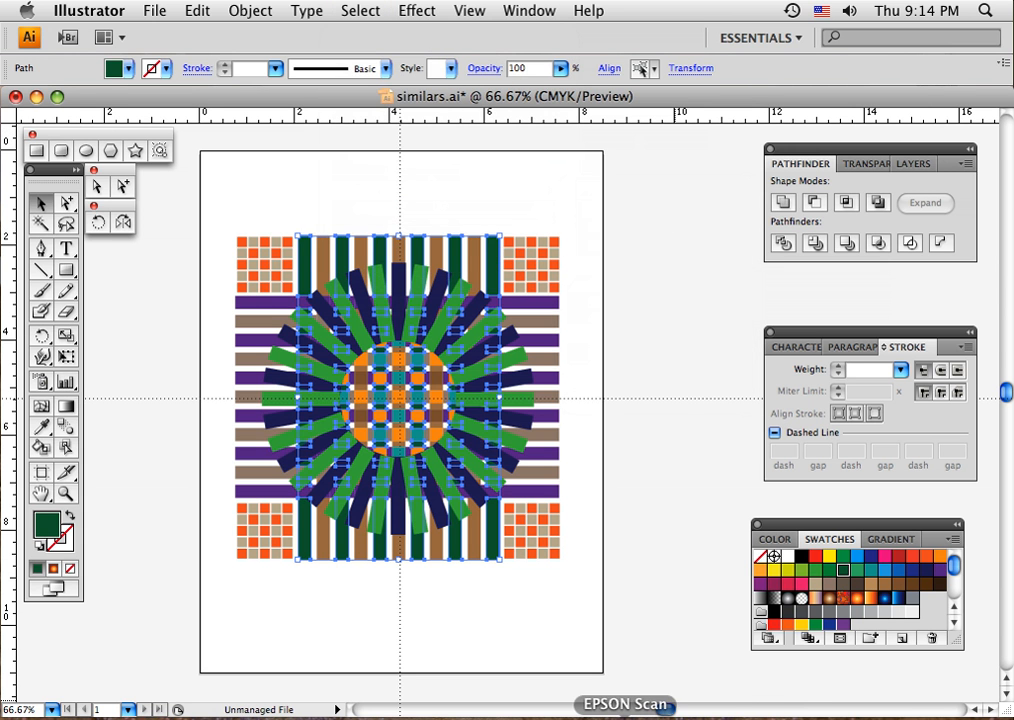